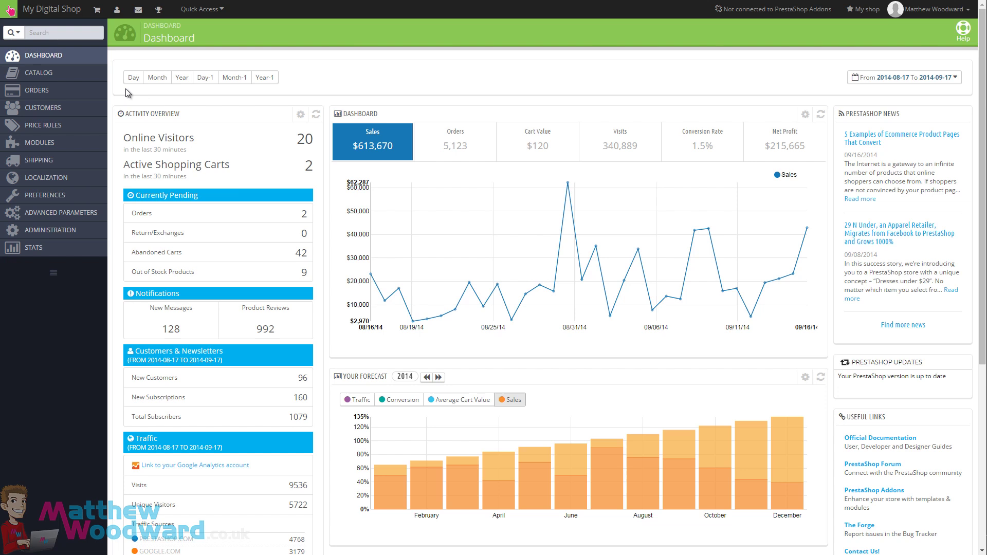
Browse the catalog product list and general store preferences, then return to the dashboard
mouse_move(63, 73)
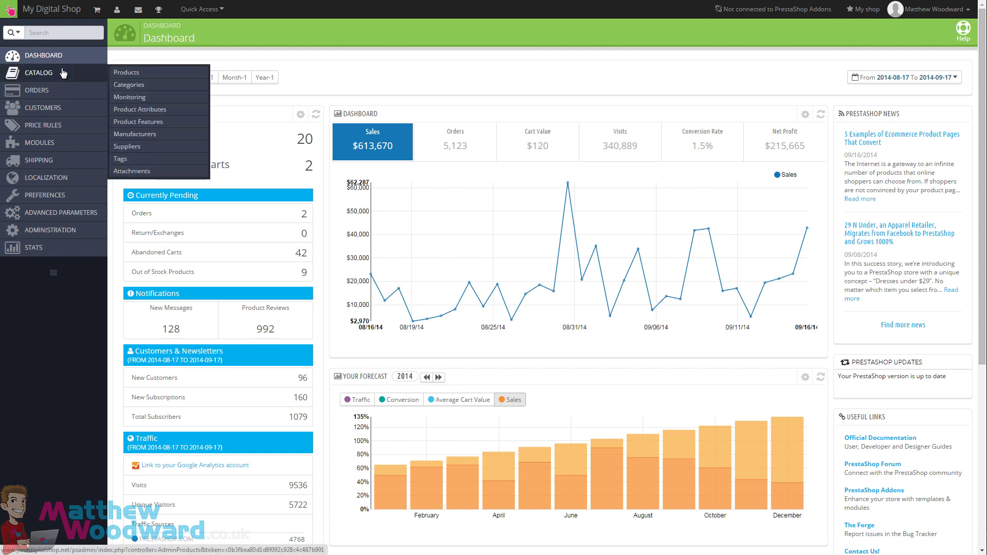
left_click(124, 72)
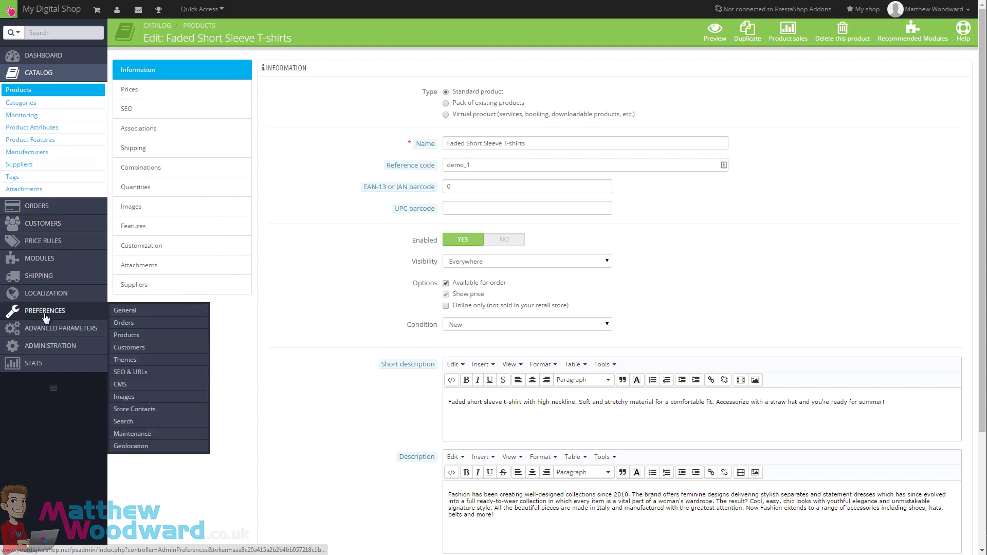
left_click(125, 310)
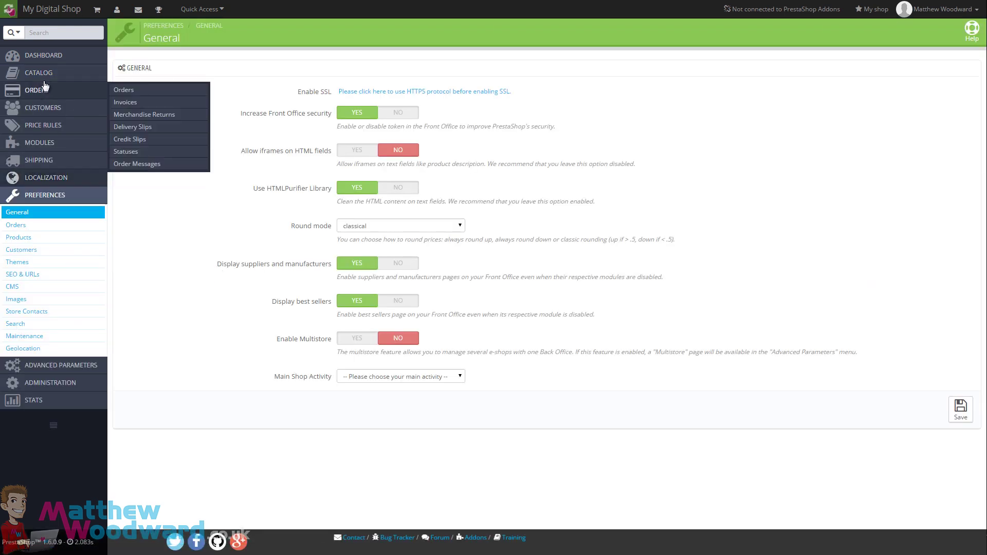
left_click(58, 56)
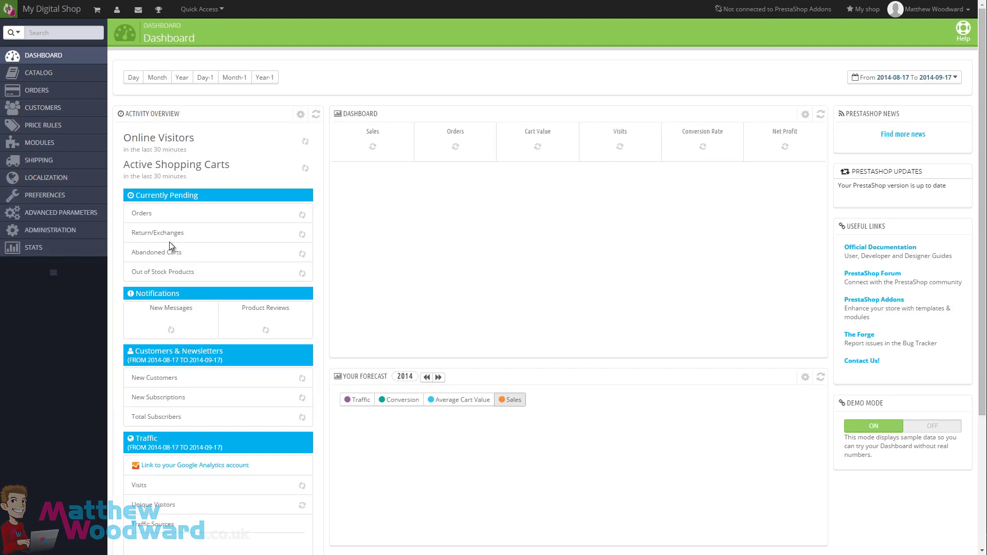
Open Modules > Modules and load the full list of 149 modules
mouse_move(52, 146)
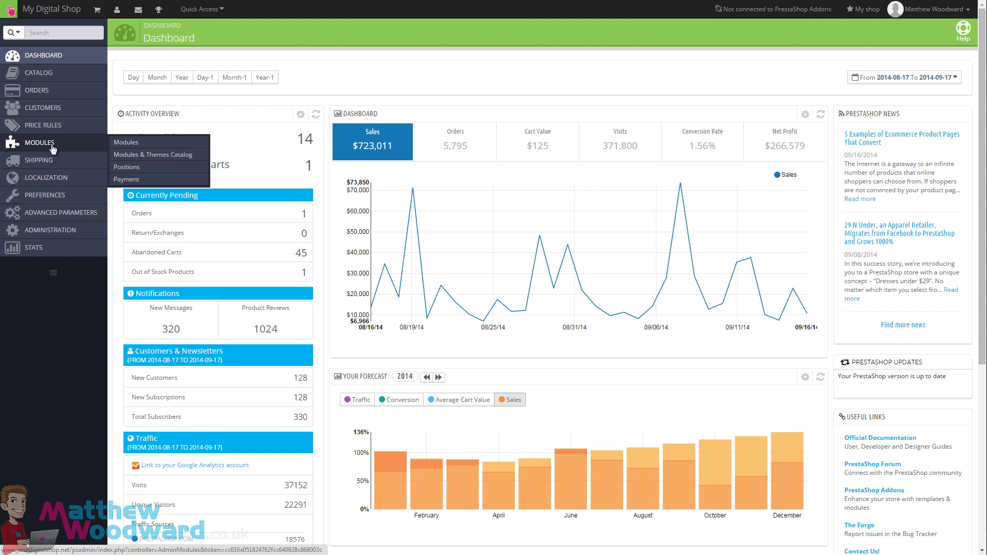
left_click(153, 155)
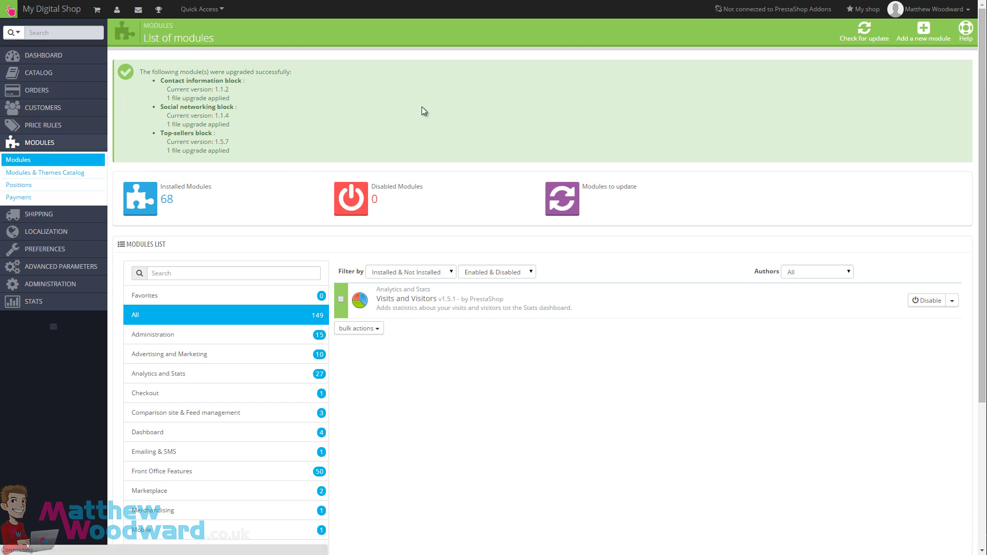
left_click(26, 160)
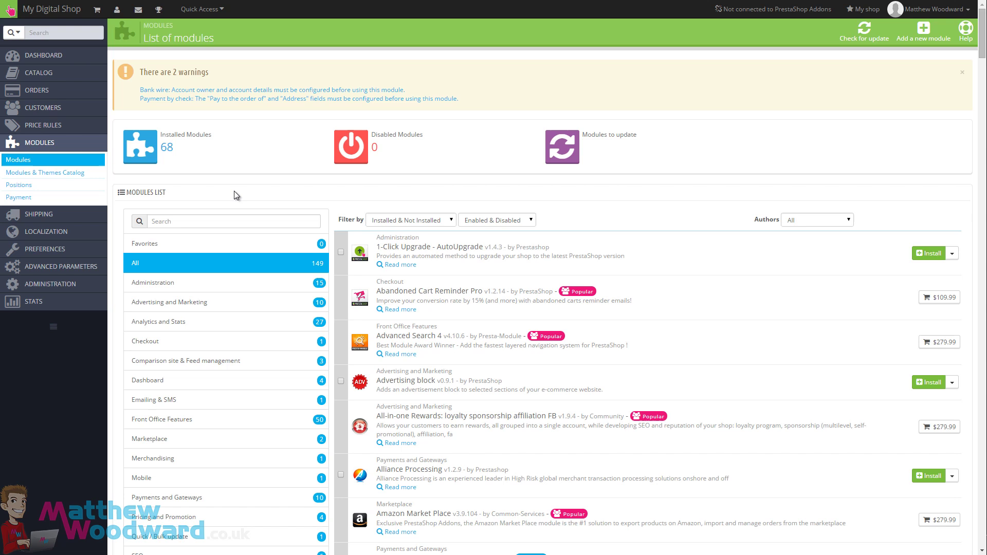
Review the Geolocation preferences and the product catalog, then return to the dashboard
mouse_move(67, 252)
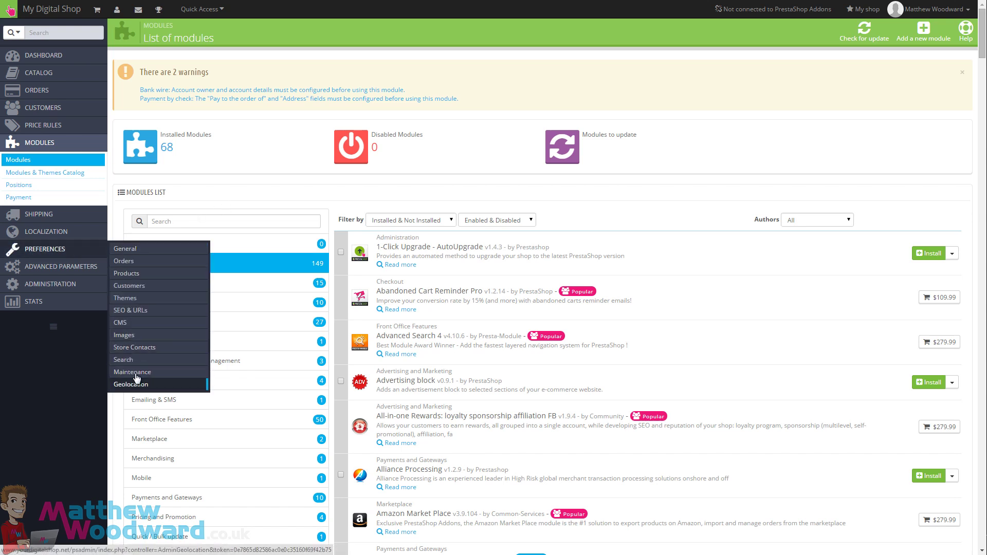
left_click(144, 250)
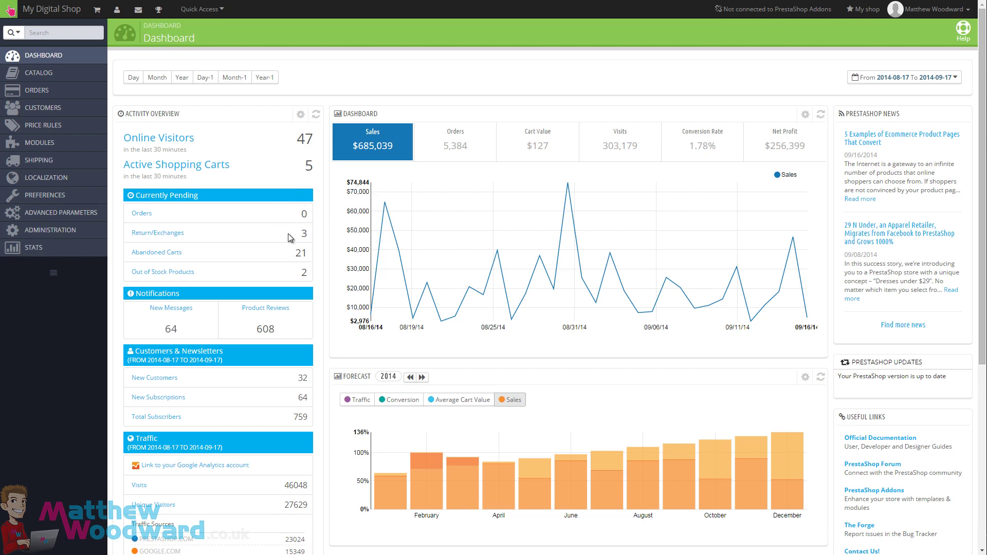
scroll(289, 234, "down", 5)
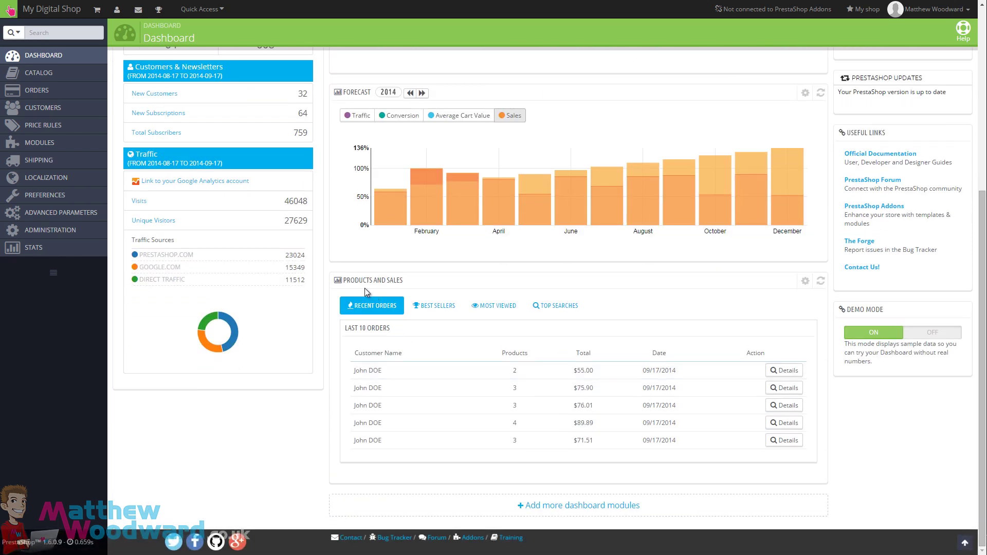
scroll(414, 425, "up", 5)
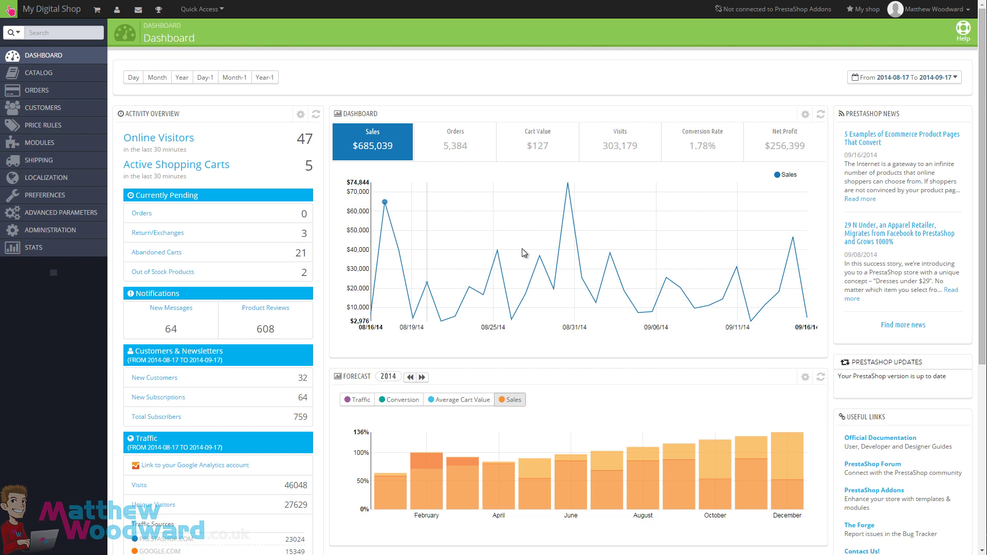
left_click(43, 78)
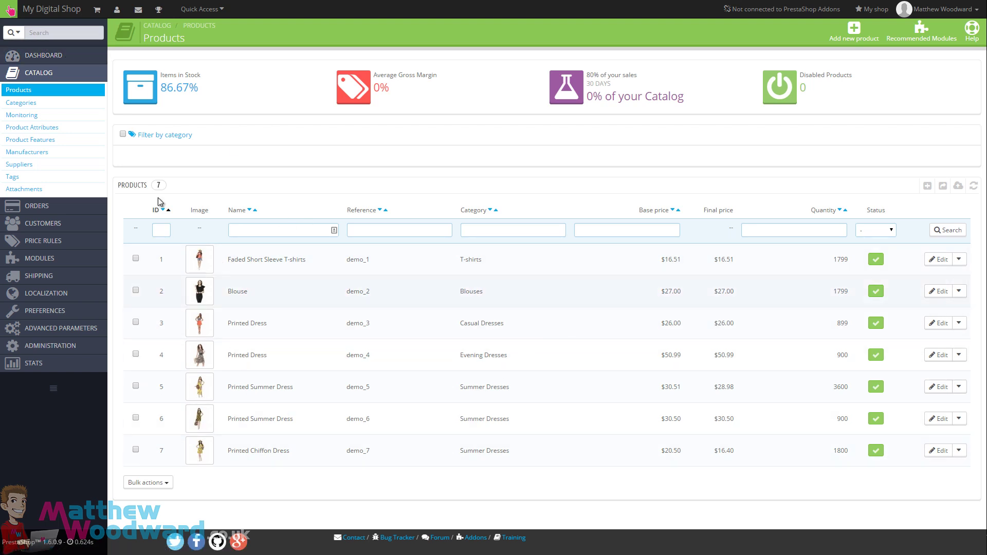
left_click(43, 55)
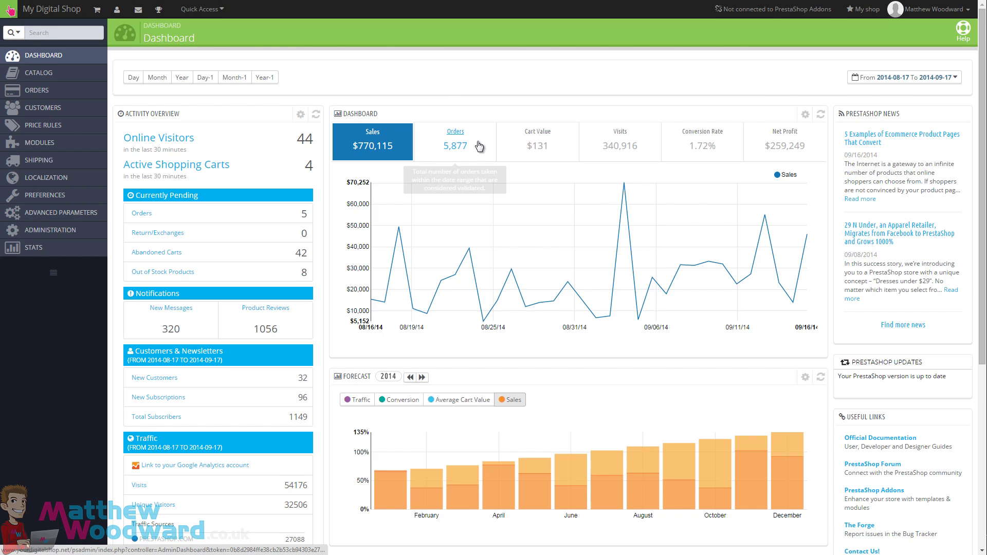
Turn dashboard Demo Mode off so real figures show: $0 sales, 0 orders
scroll(476, 154, "down", 5)
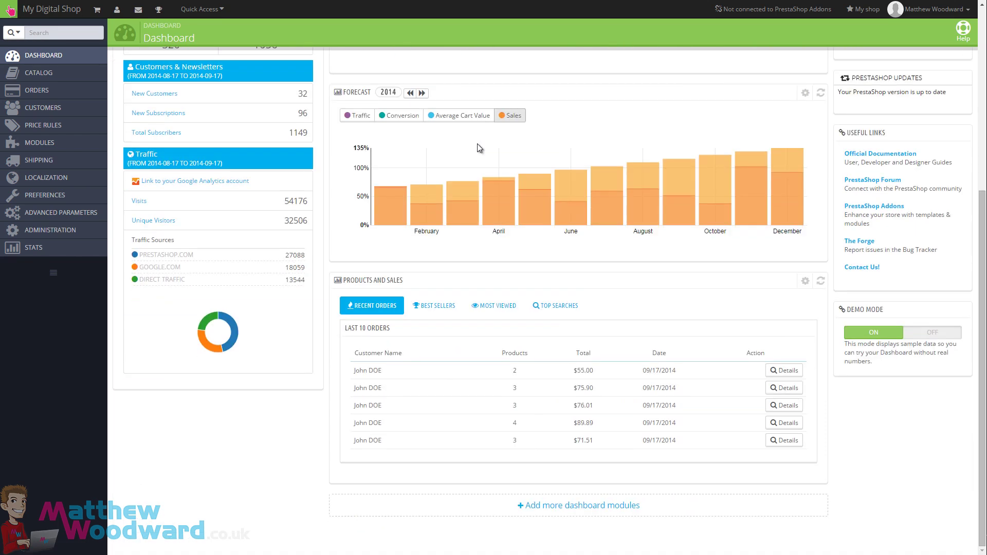
left_click(929, 338)
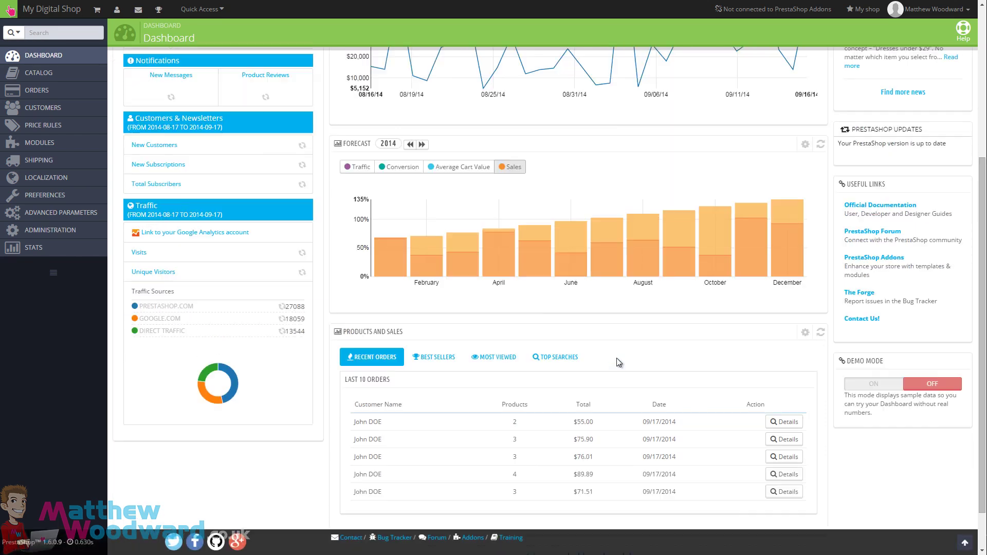
scroll(619, 363, "up", 4)
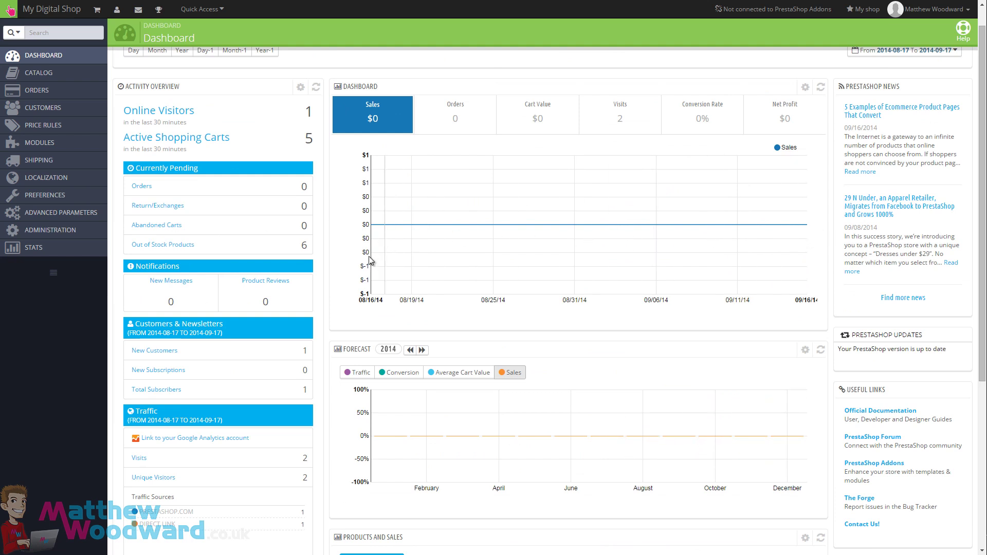
scroll(735, 344, "up", 1)
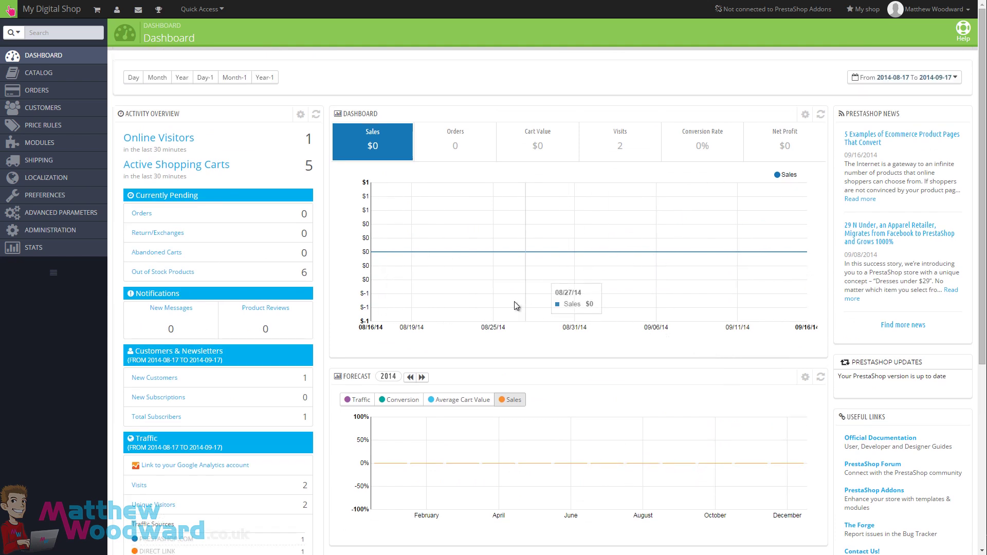
Search the modules list for 'cleaner' and install the Database Cleaner module
mouse_move(61, 143)
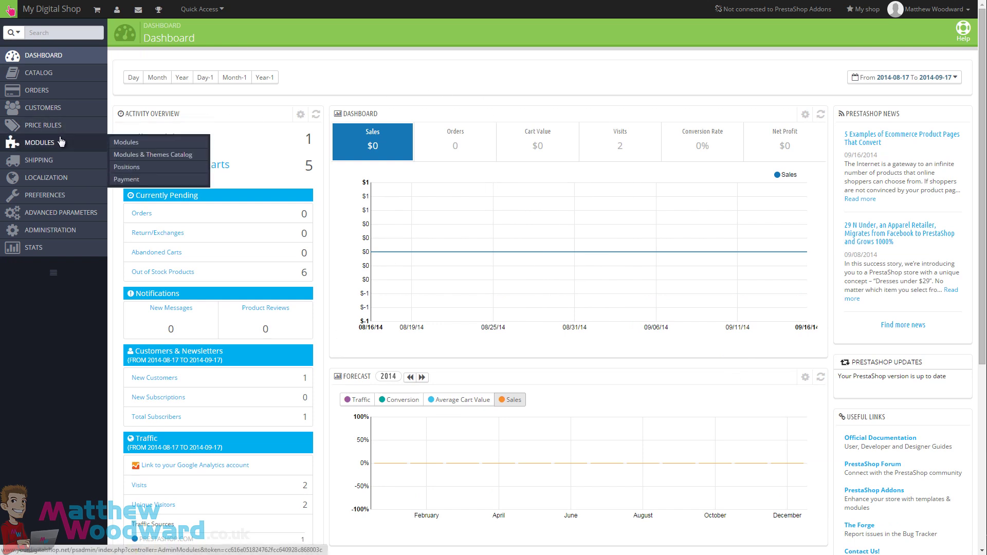
left_click(152, 140)
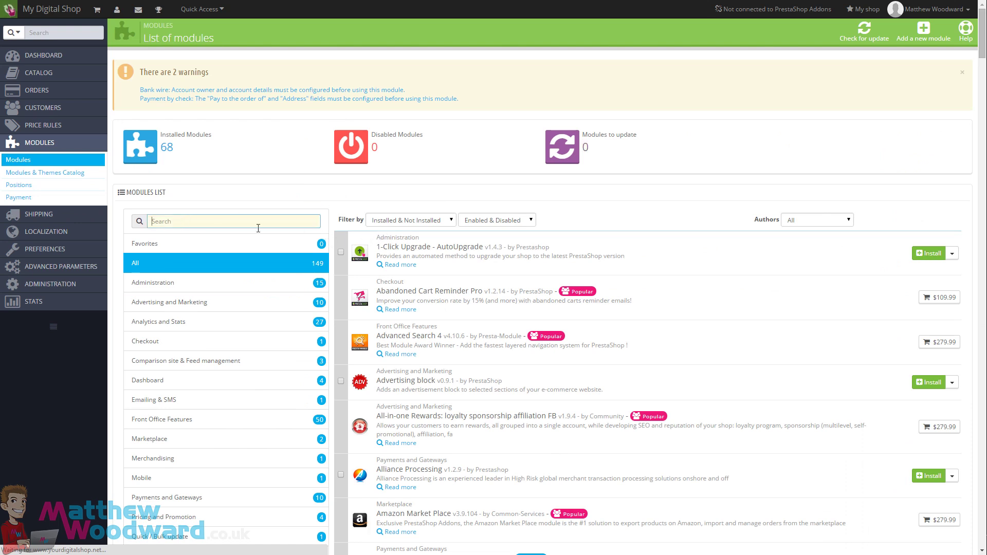
type("cleaner")
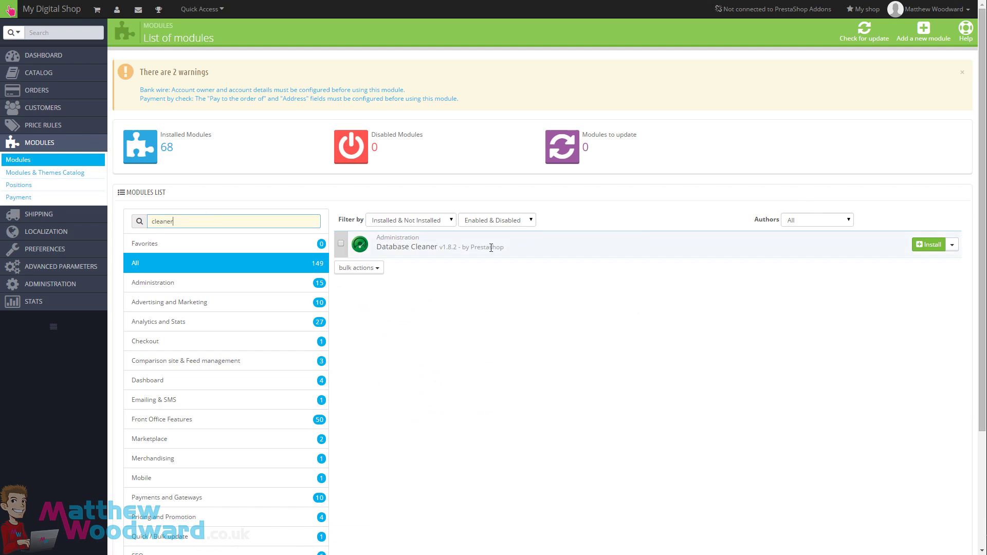
left_click(929, 245)
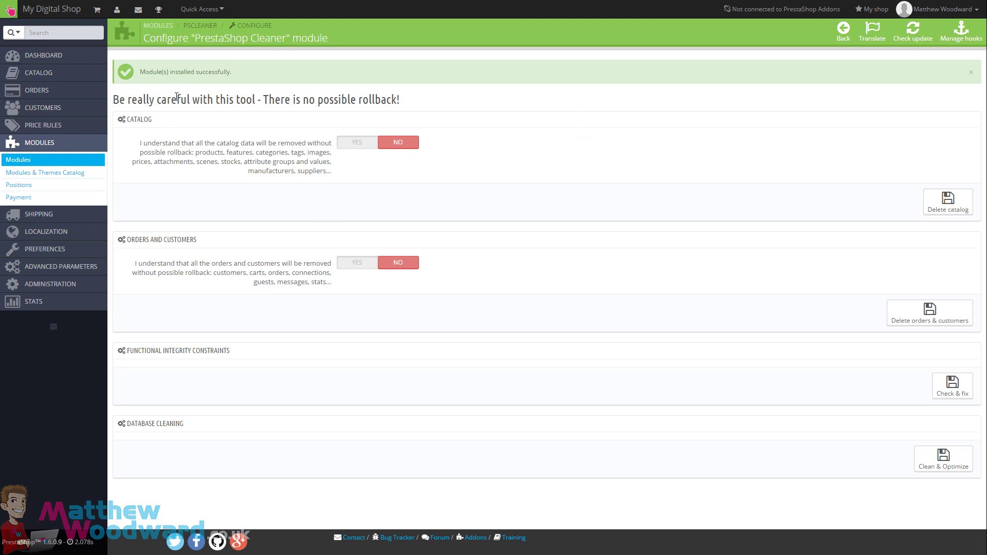
Delete all catalog data and all orders and customers with the Cleaner module
left_click(356, 147)
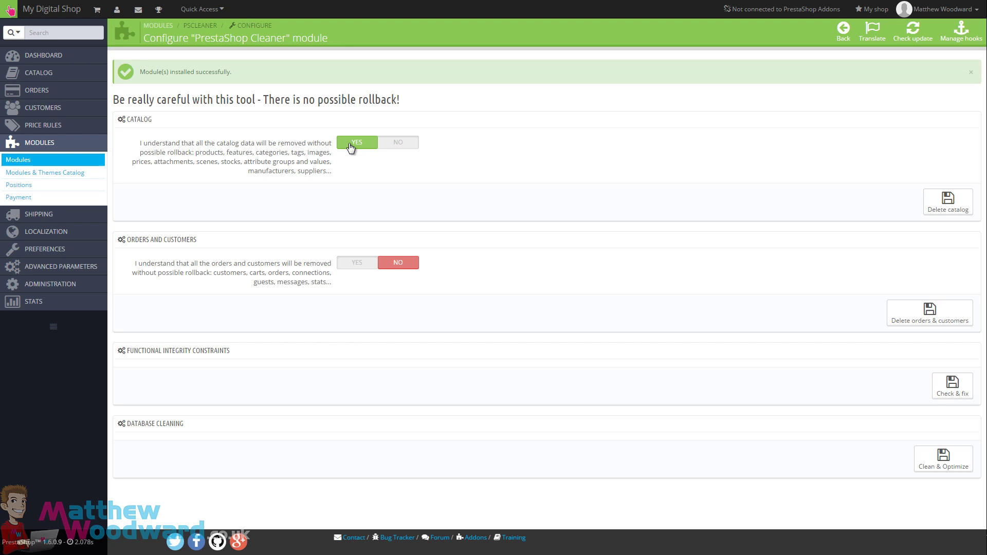
left_click(352, 263)
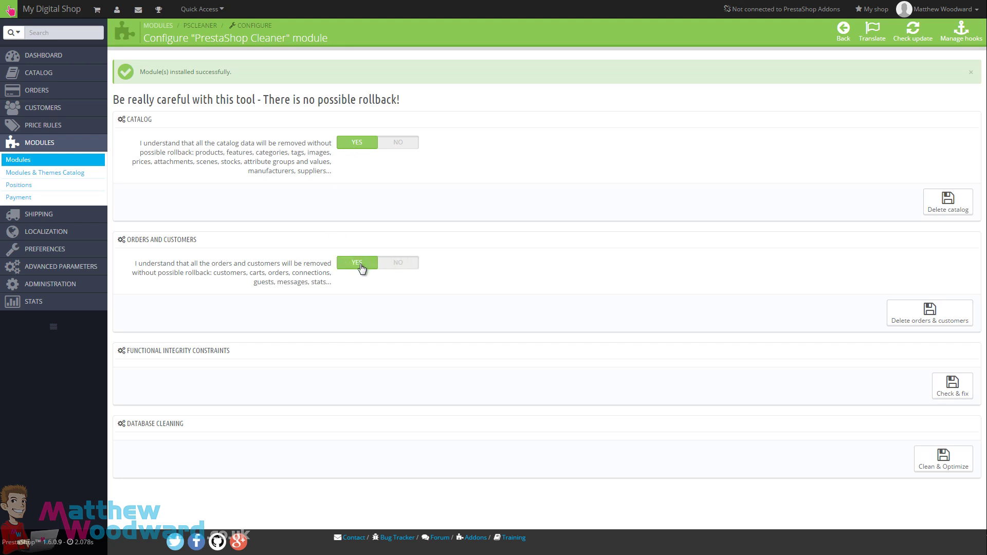
left_click(947, 206)
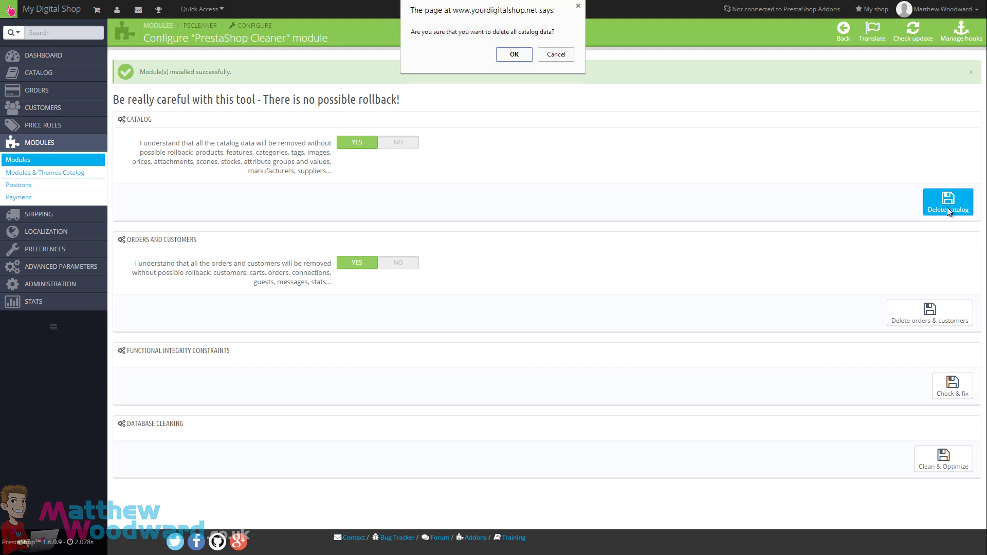
left_click(514, 55)
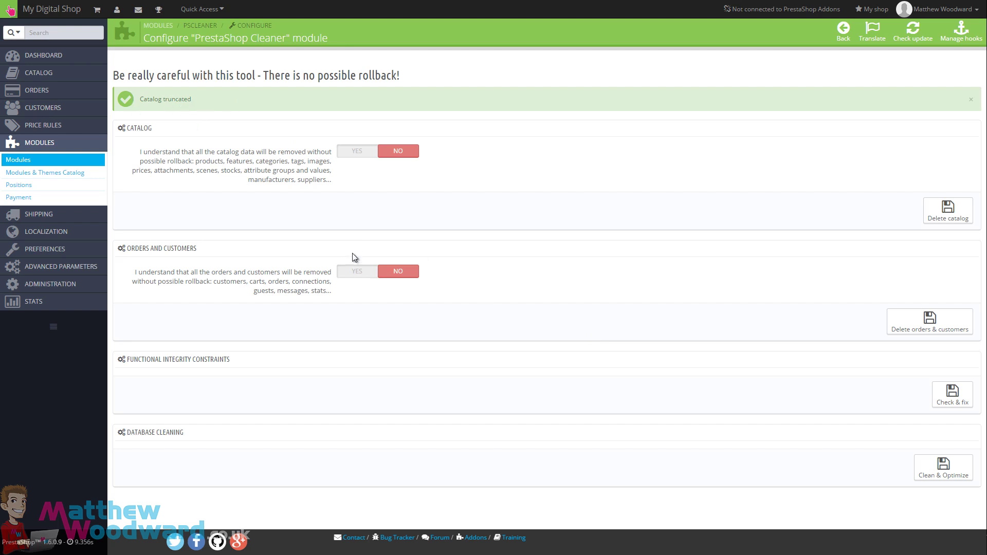
left_click(360, 272)
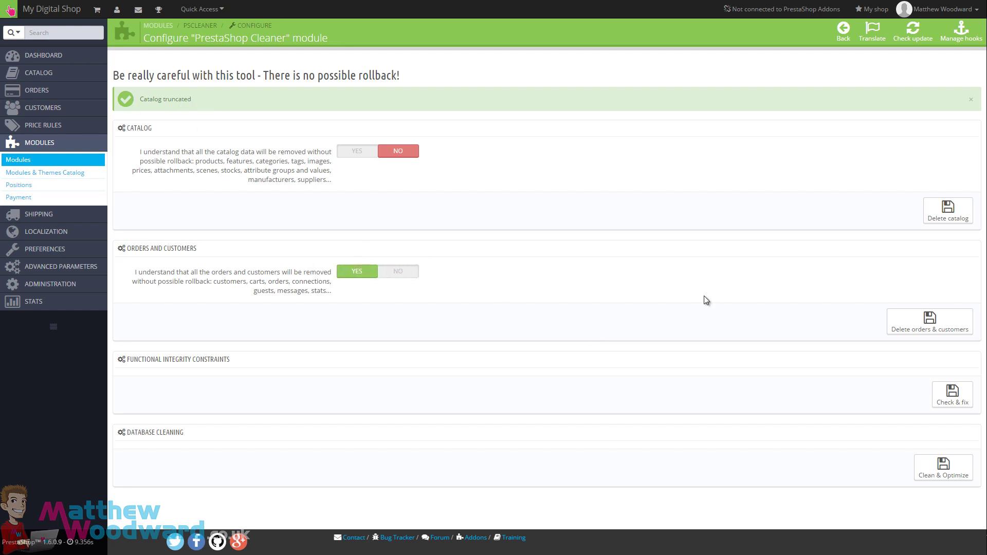
left_click(908, 327)
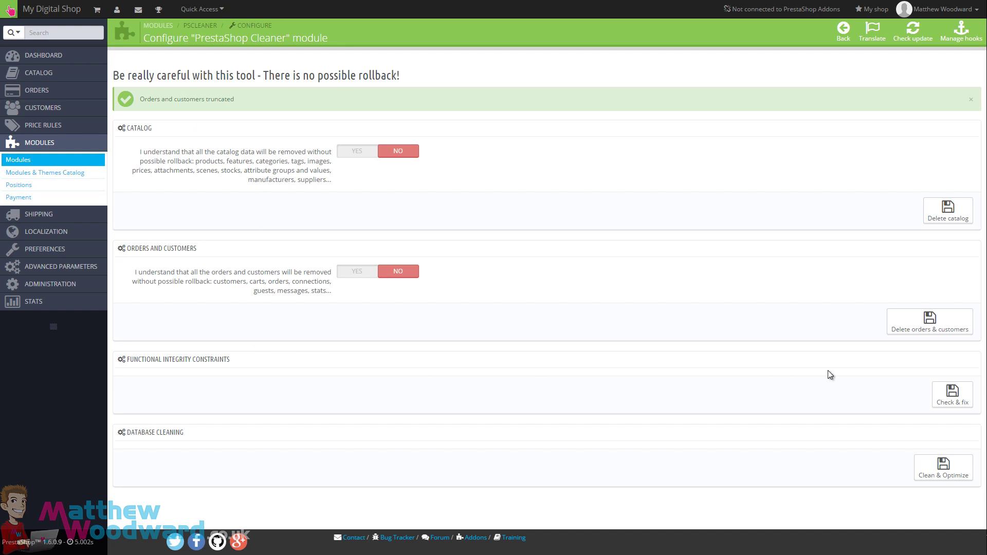
Check and fix database integrity, then review the executed UPDATE queries
left_click(950, 397)
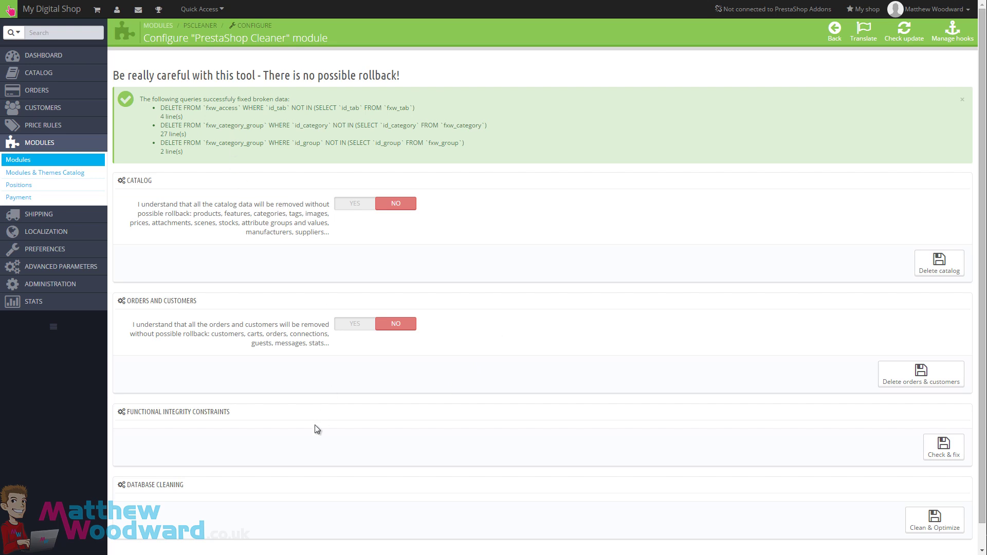
scroll(317, 429, "down", 1)
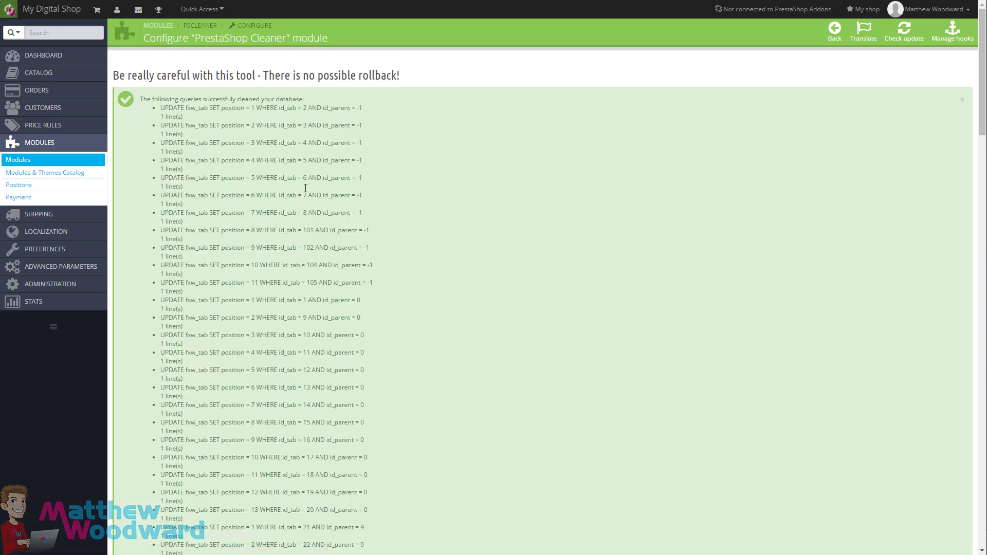
scroll(251, 355, "down", 7)
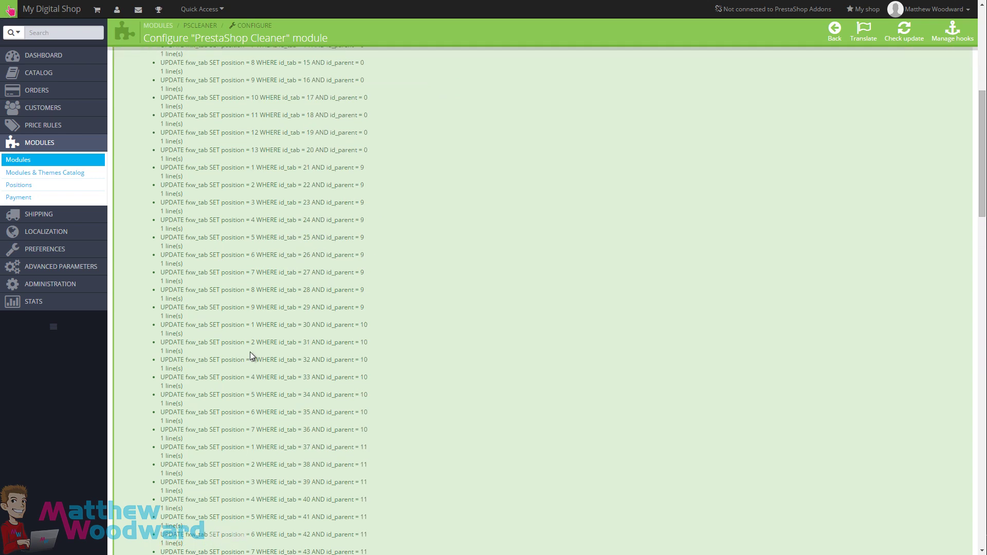
scroll(252, 354, "down", 20)
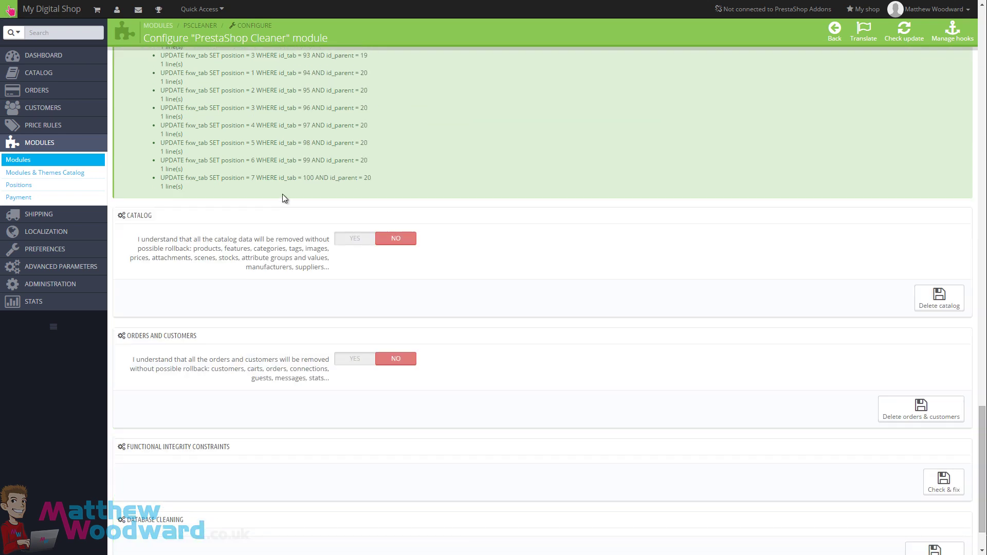
scroll(241, 377, "up", 20)
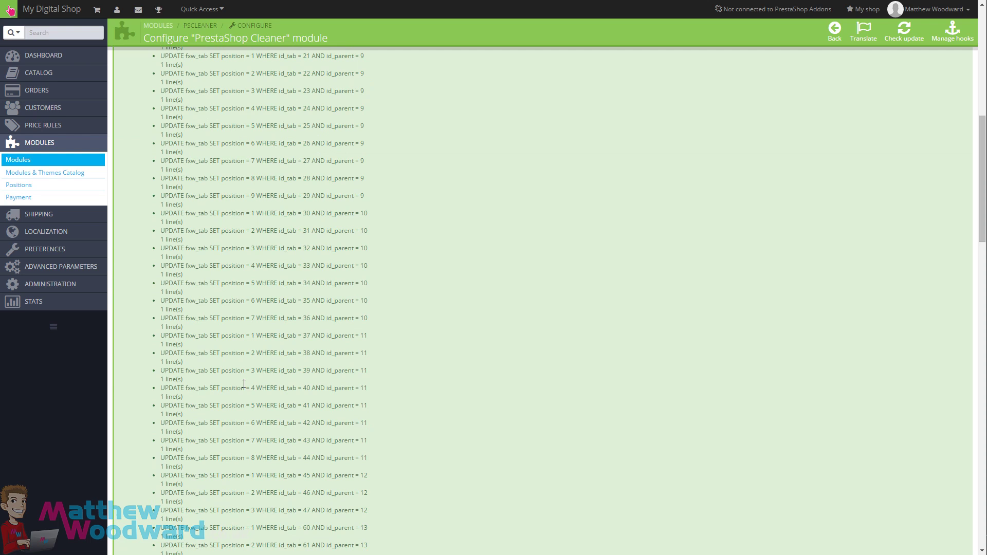
scroll(244, 384, "up", 9)
Confirm the Products, Categories and Customers lists are empty, then return to the dashboard
left_click(70, 72)
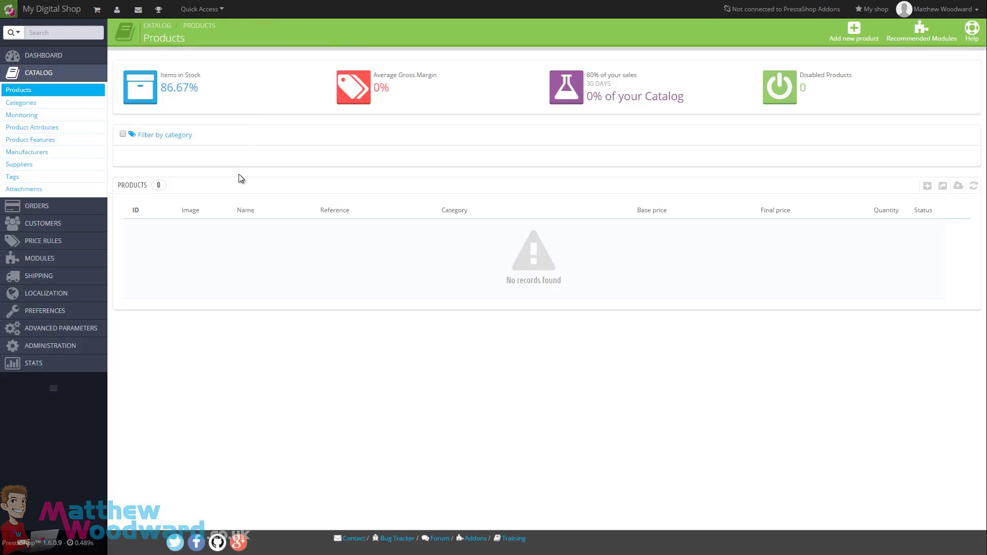
left_click(82, 115)
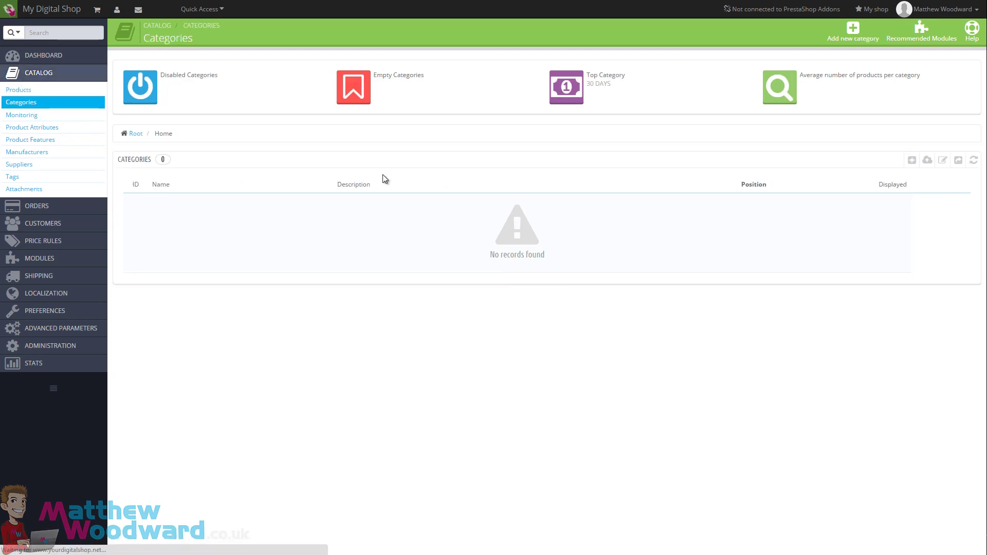
left_click(20, 210)
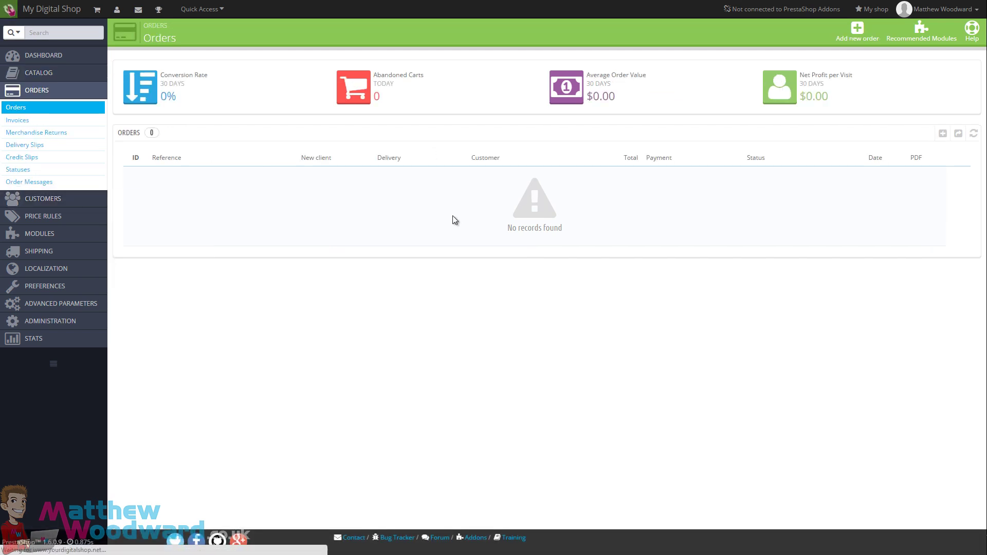
left_click(62, 58)
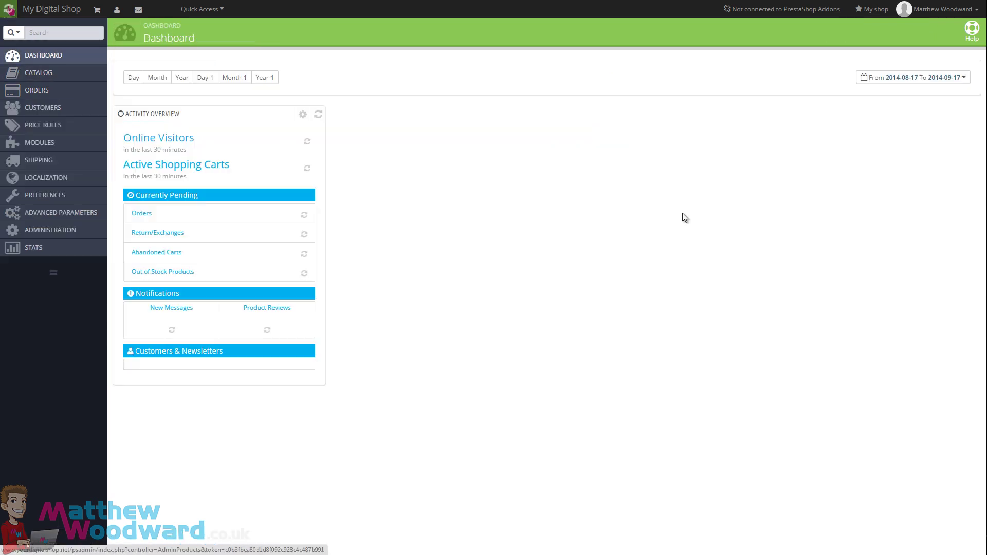
Take the browser out of full-screen with F11 and back again
key("F11")
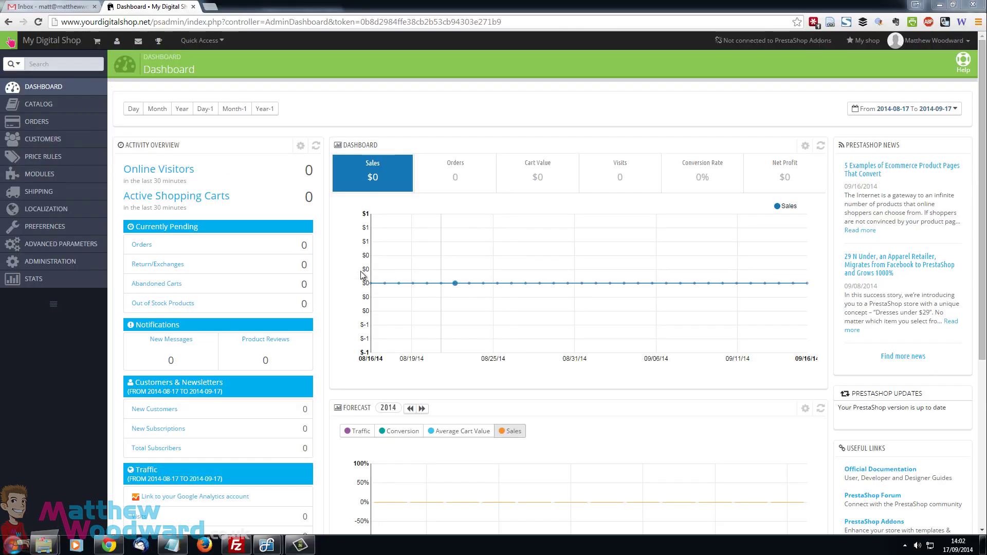
mouse_move(62, 227)
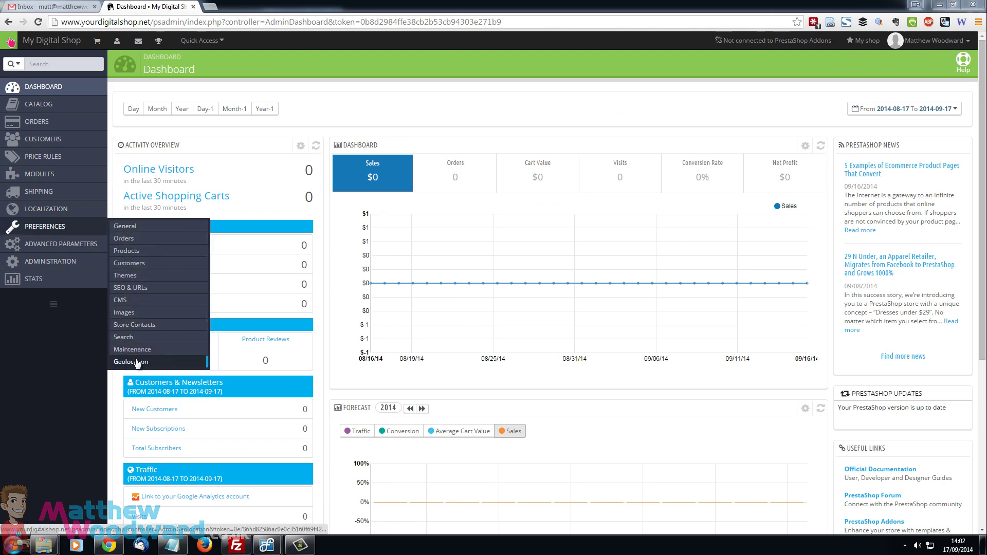
key("F11")
Set Main Shop Activity to Download in General preferences and save
mouse_move(31, 196)
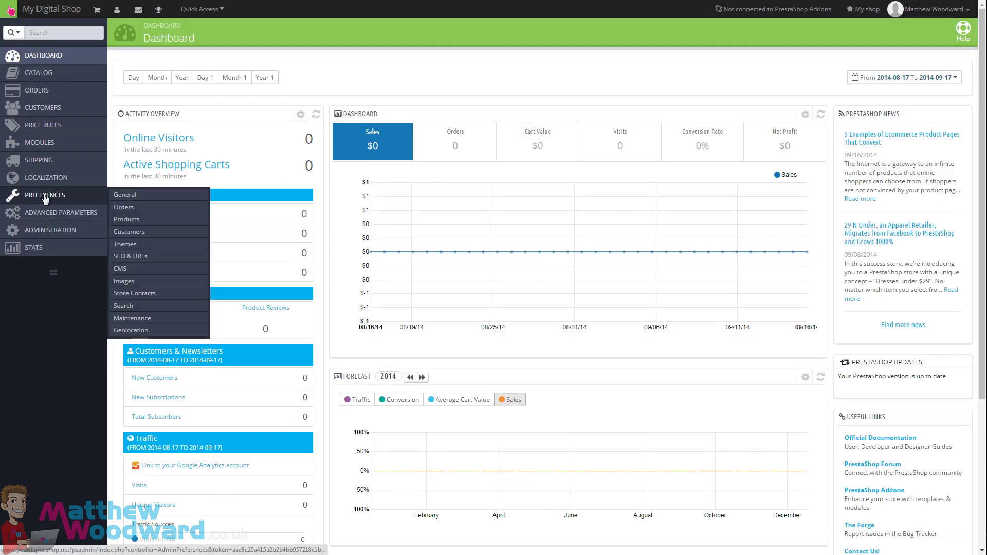
left_click(140, 197)
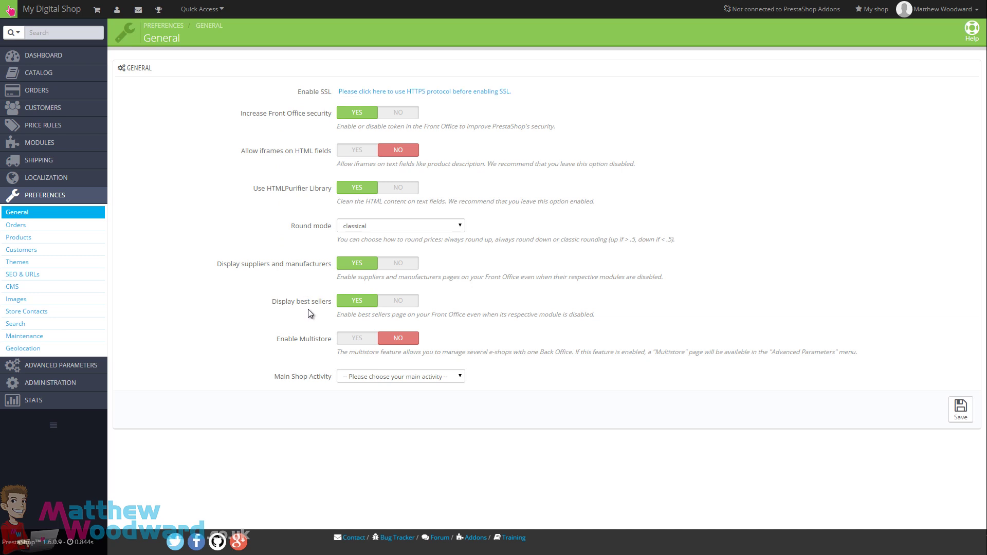
left_click(401, 377)
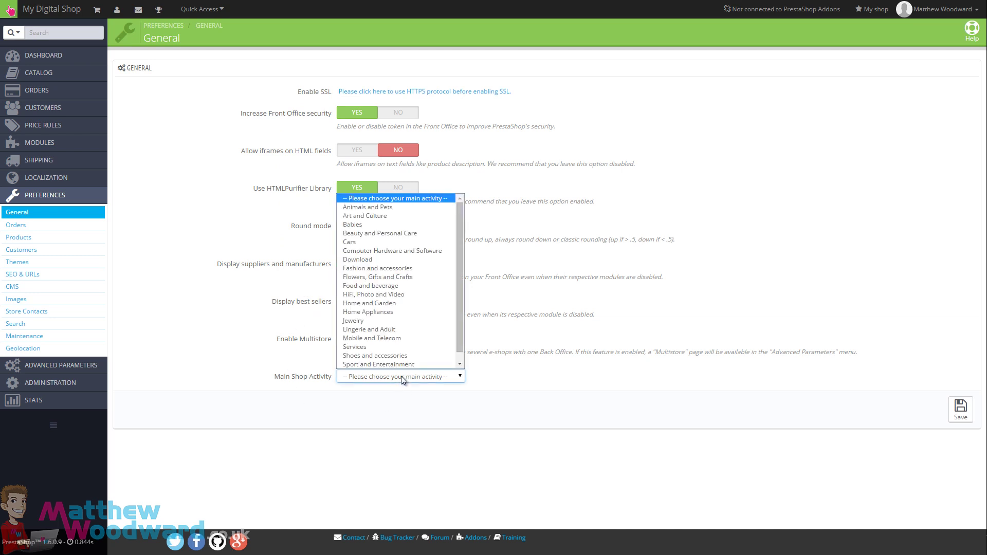
left_click(379, 259)
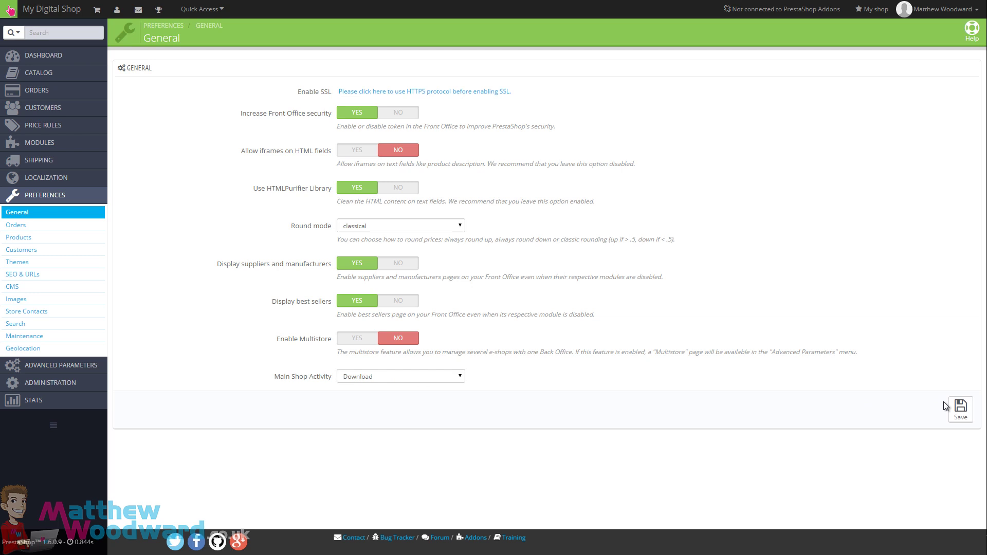
left_click(960, 408)
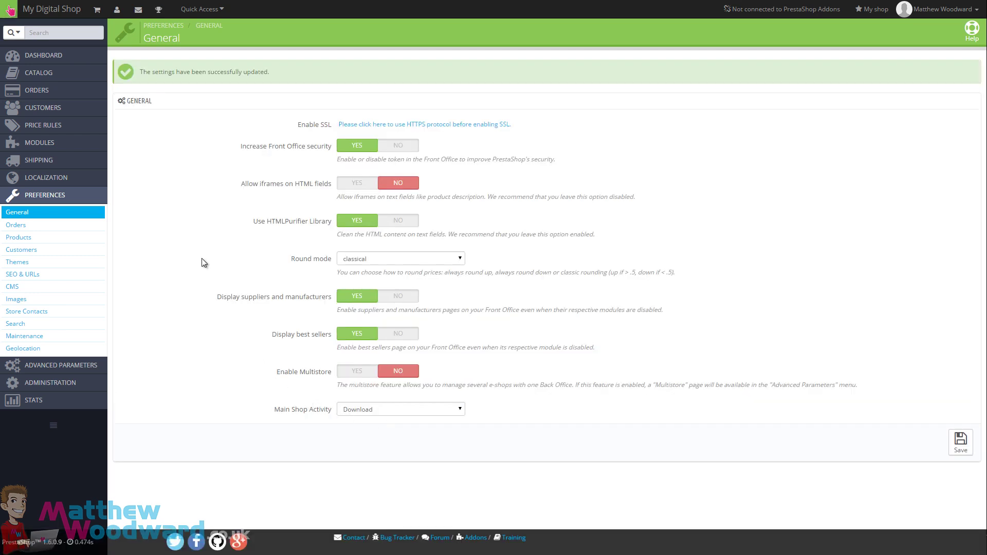
Set One-page checkout, enable guest checkout, turn off terms of service, and save order settings
left_click(23, 225)
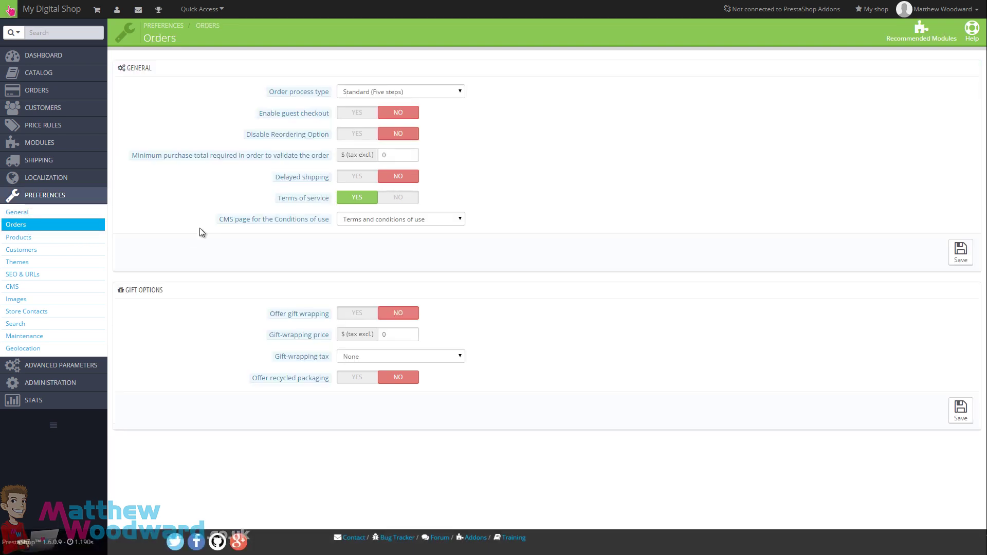
left_click(427, 91)
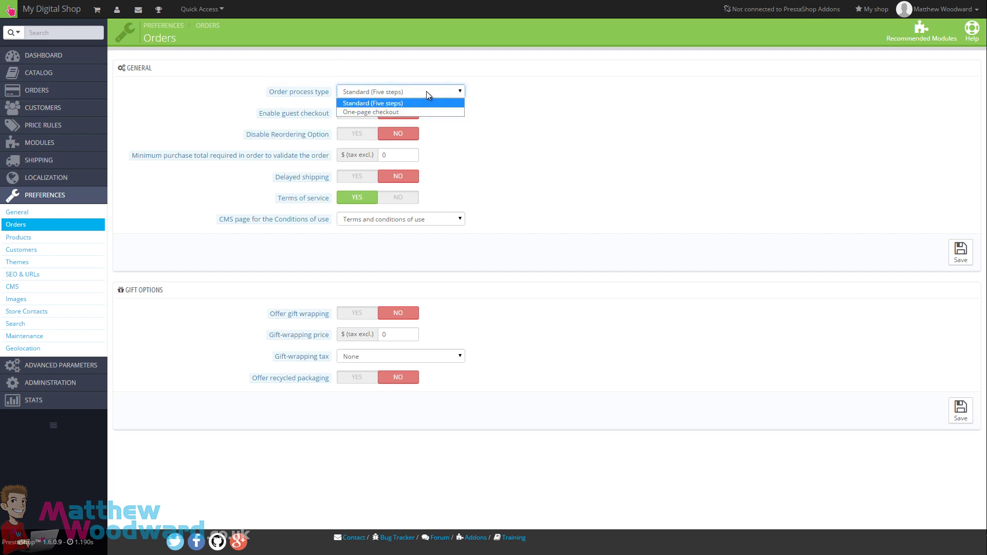
left_click(360, 112)
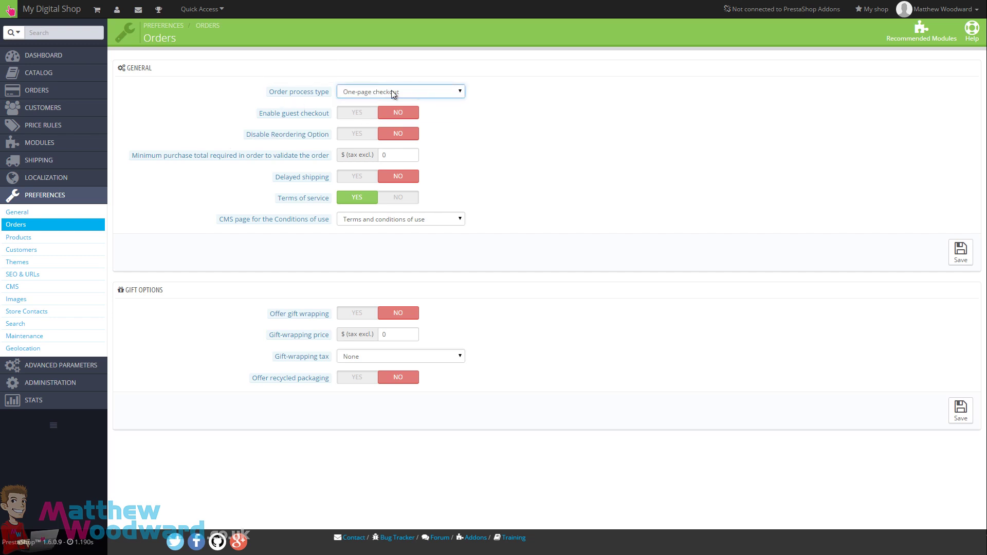
left_click(360, 113)
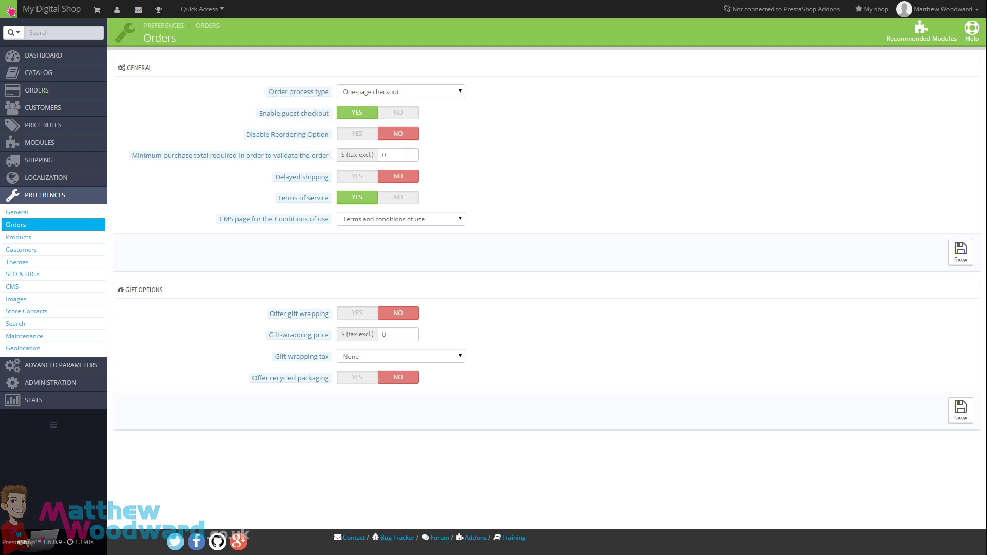
left_click(403, 220)
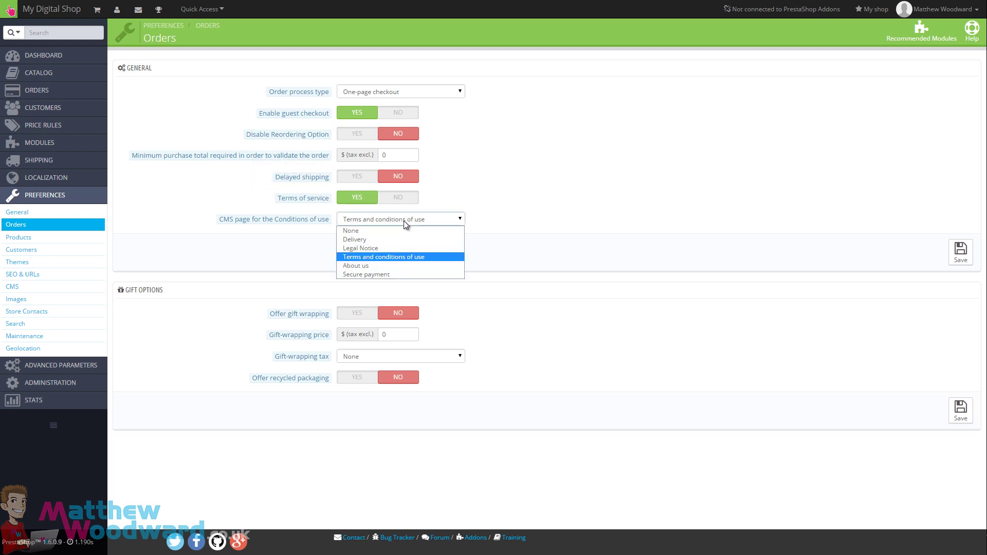
left_click(427, 220)
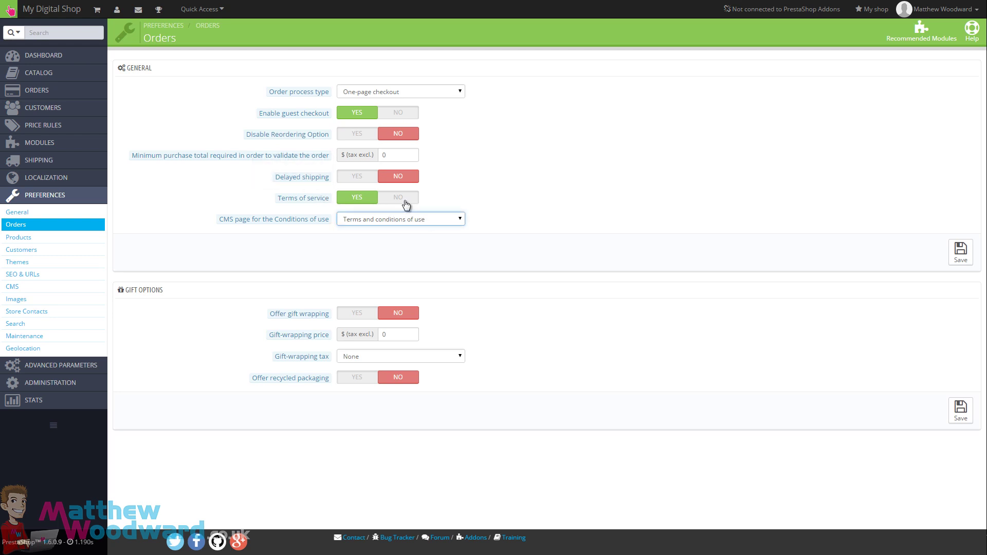
left_click(406, 203)
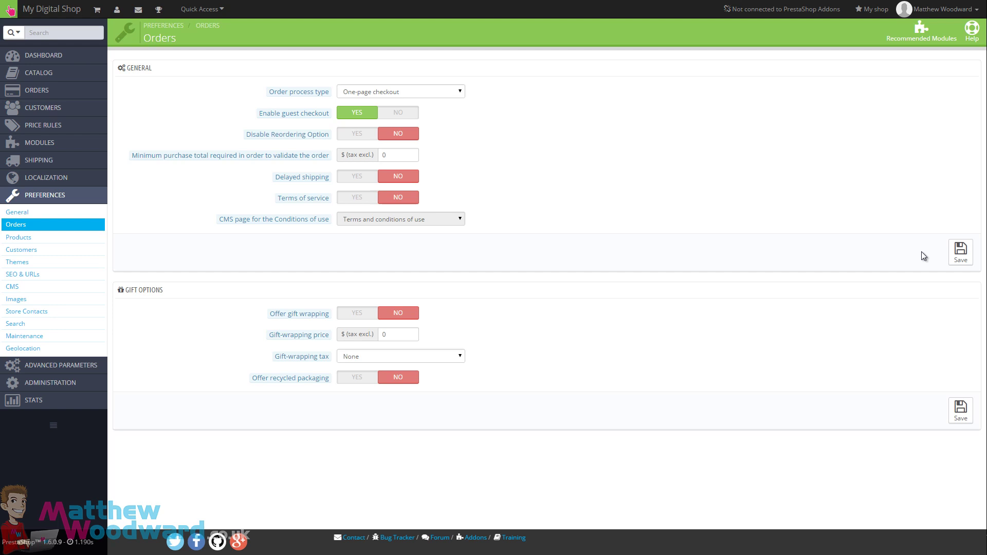
left_click(960, 252)
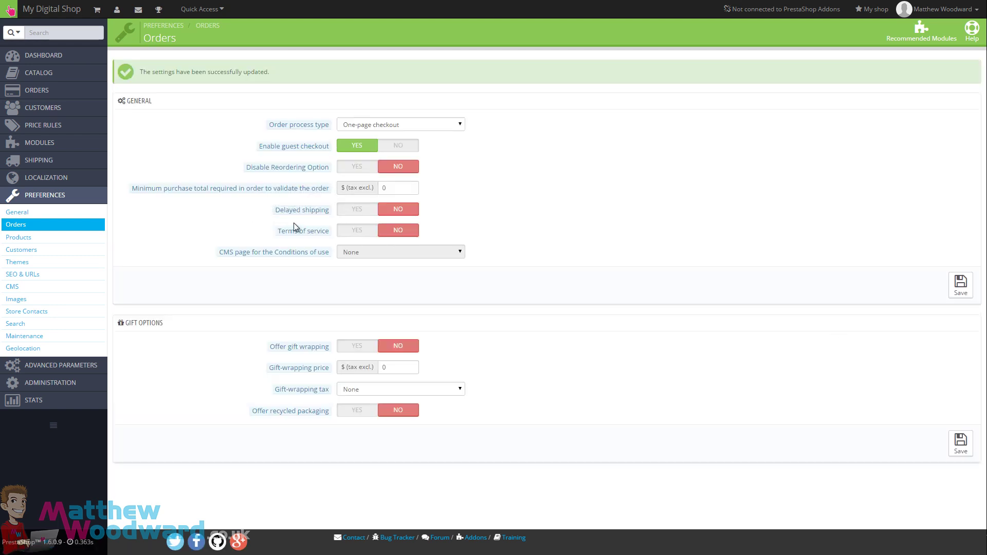
In Product preferences, redirect to Cart summary after adding and force friendly URL updates
left_click(26, 240)
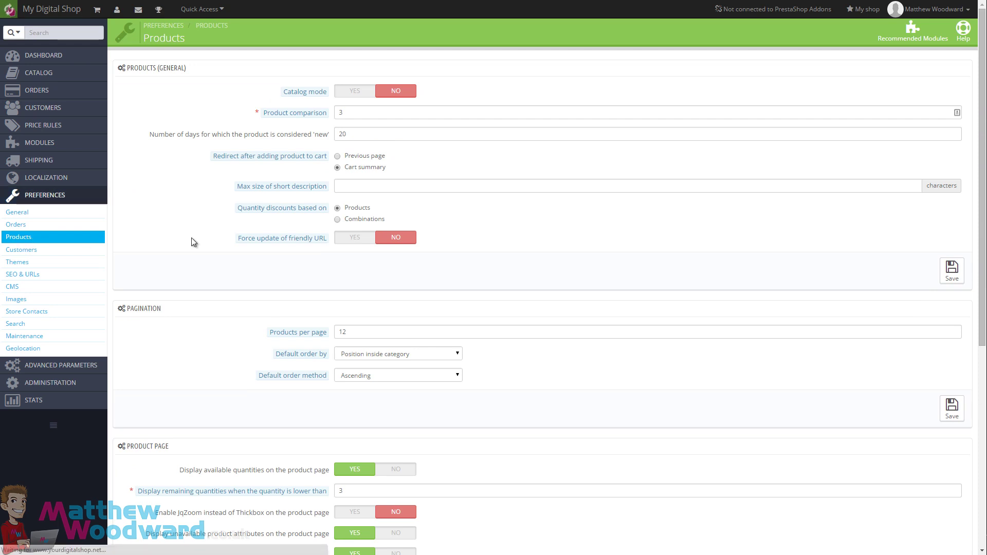
mouse_move(305, 95)
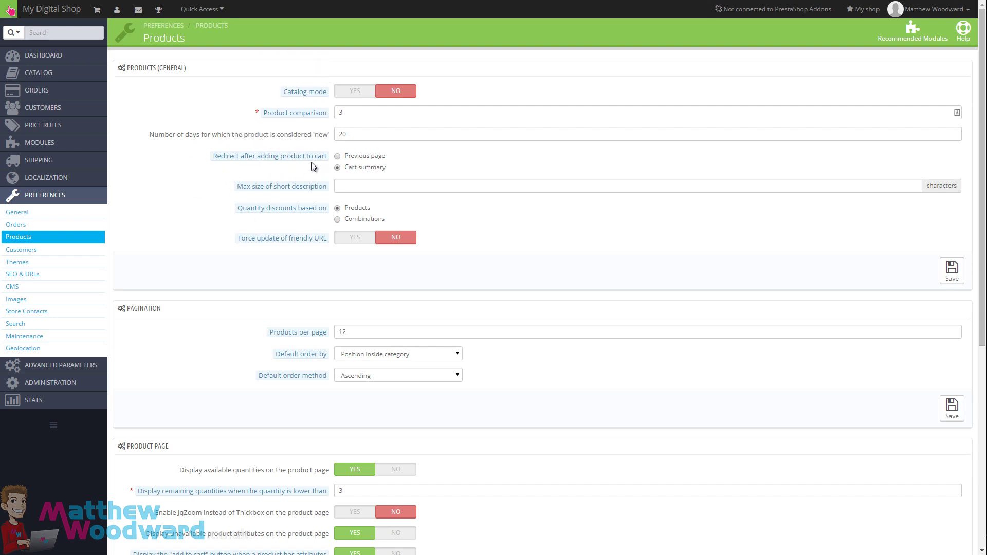
left_click(337, 168)
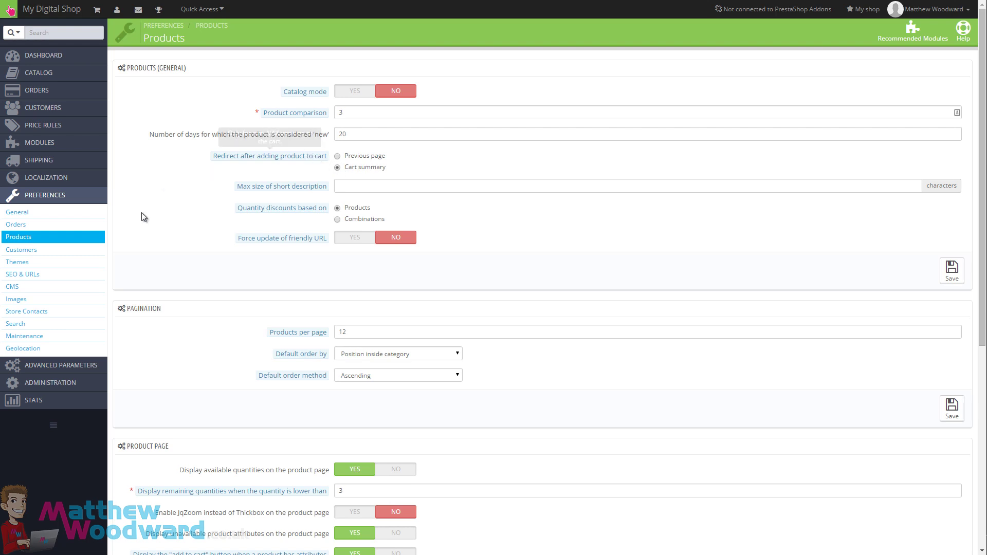
left_click(358, 242)
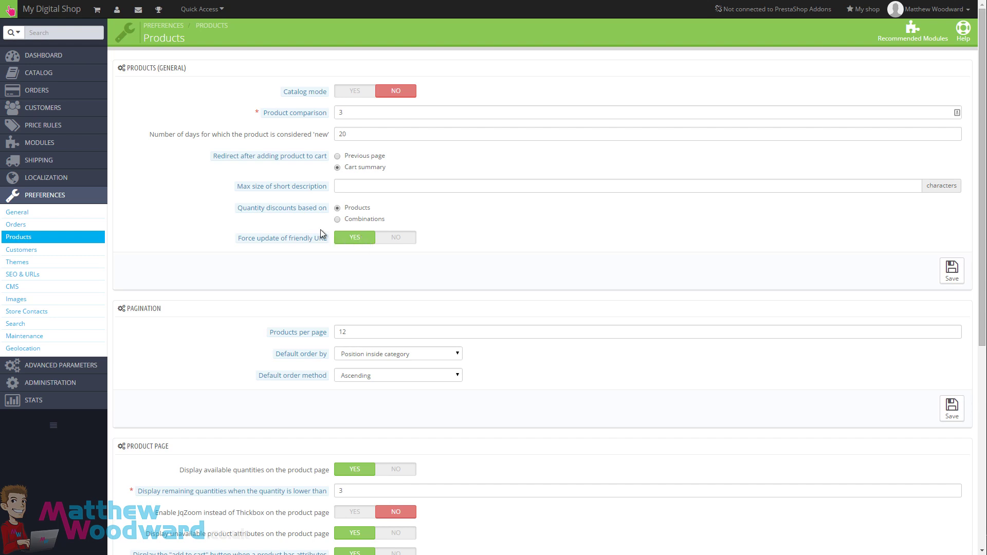
scroll(196, 258, "down", 4)
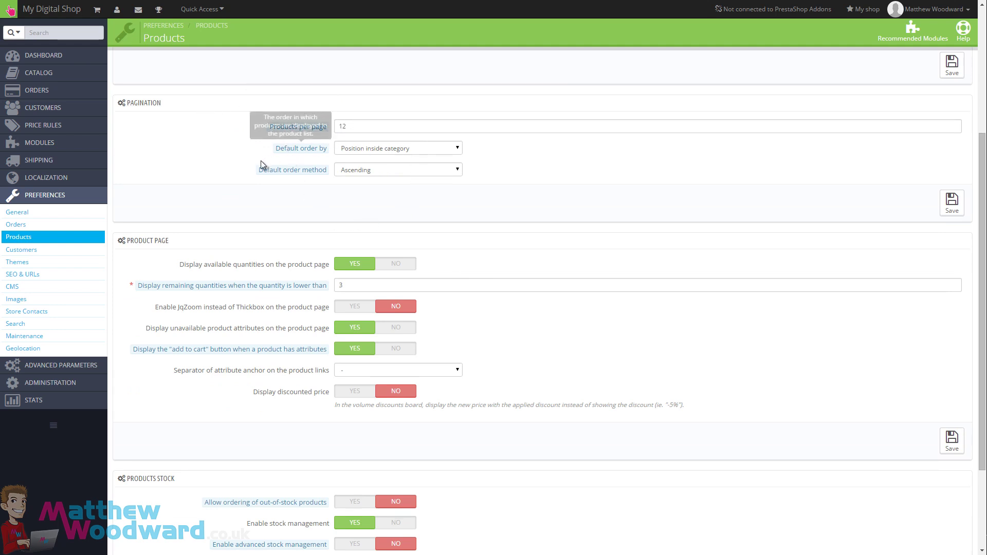
Hide available quantities, turn off stock management, and save the product settings
scroll(257, 165, "down", 3)
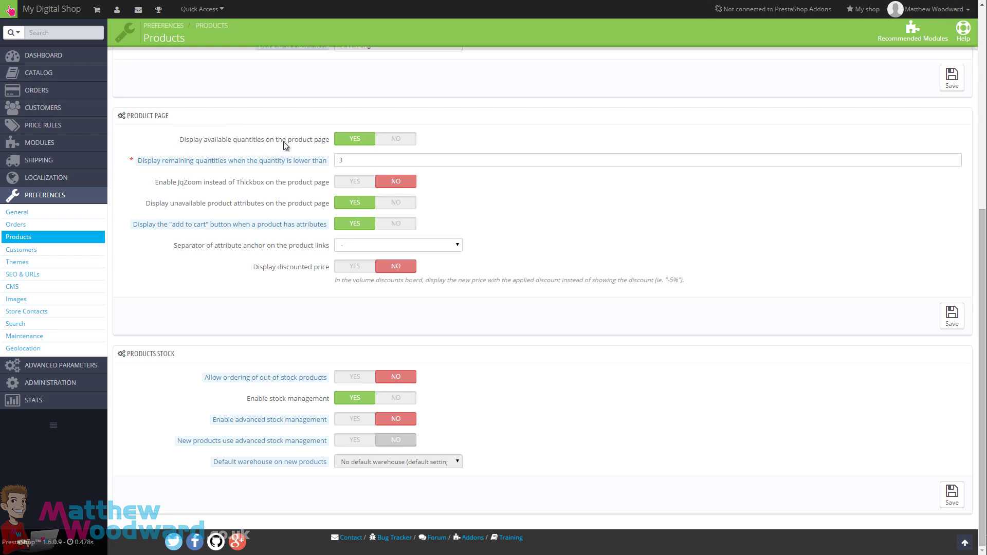
left_click(402, 141)
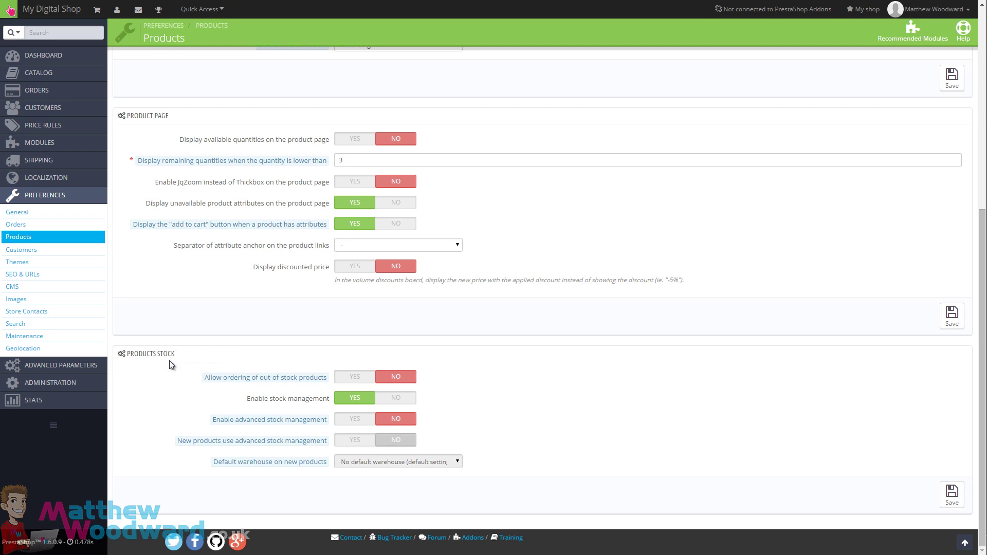
left_click(388, 403)
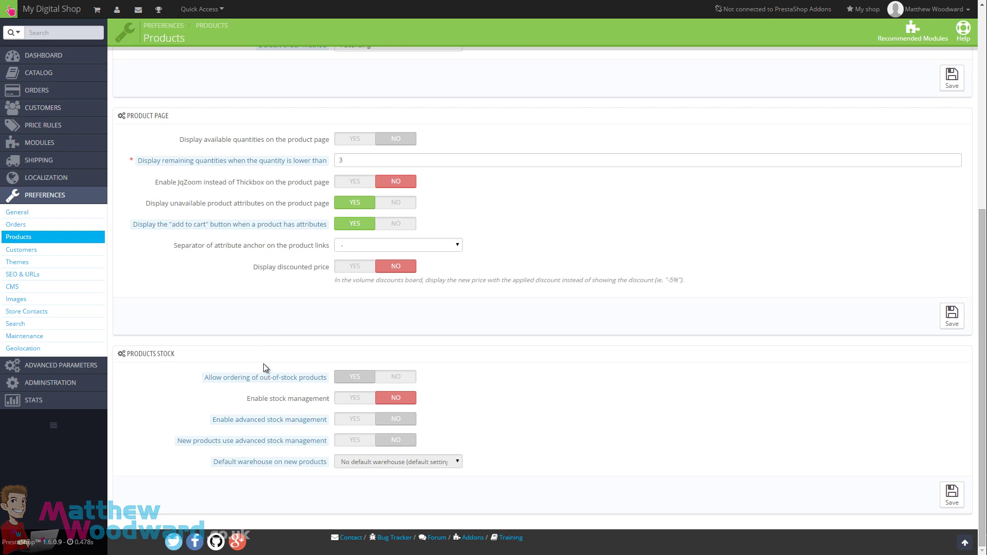
left_click(952, 316)
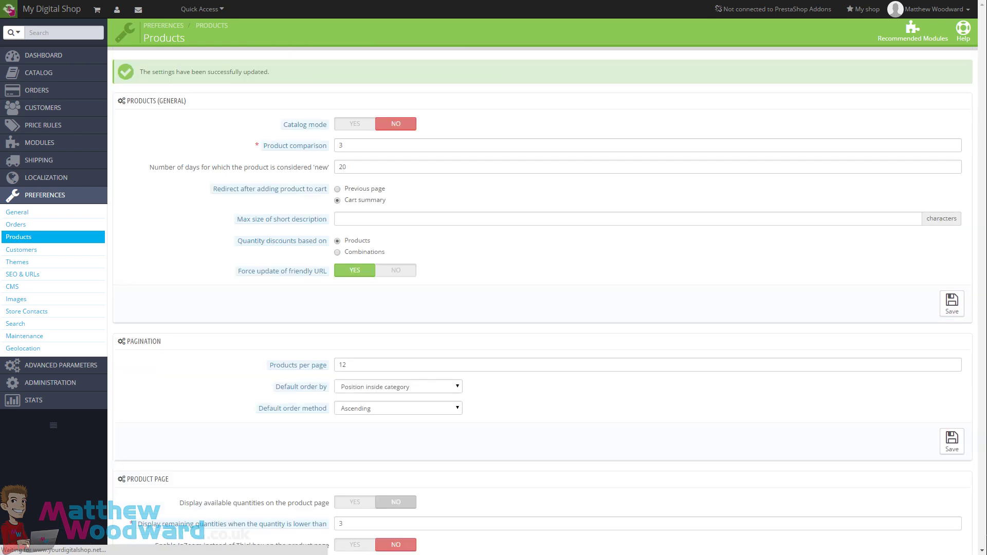
Keep registration as 'Only account creation', make phone number optional, and save the Customers preferences
left_click(51, 251)
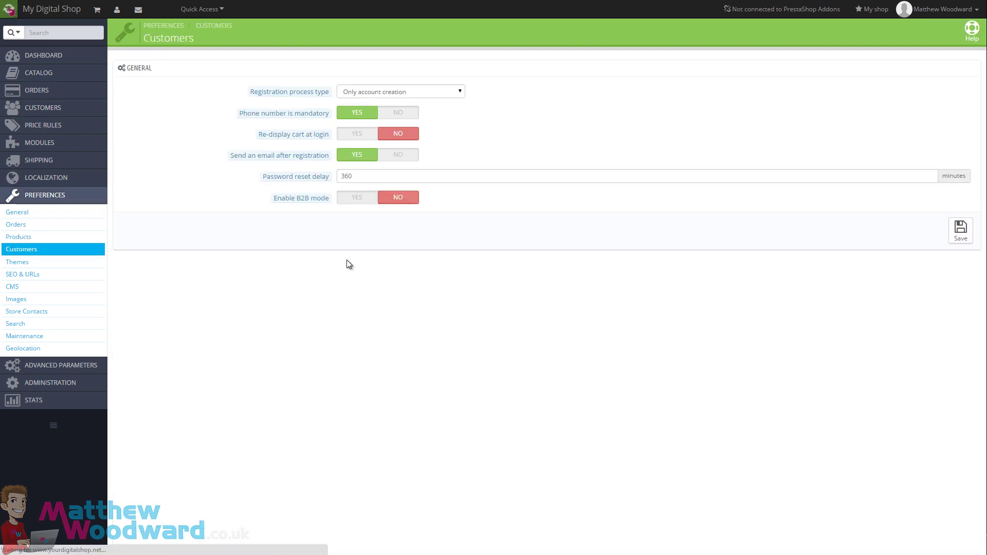
left_click(431, 97)
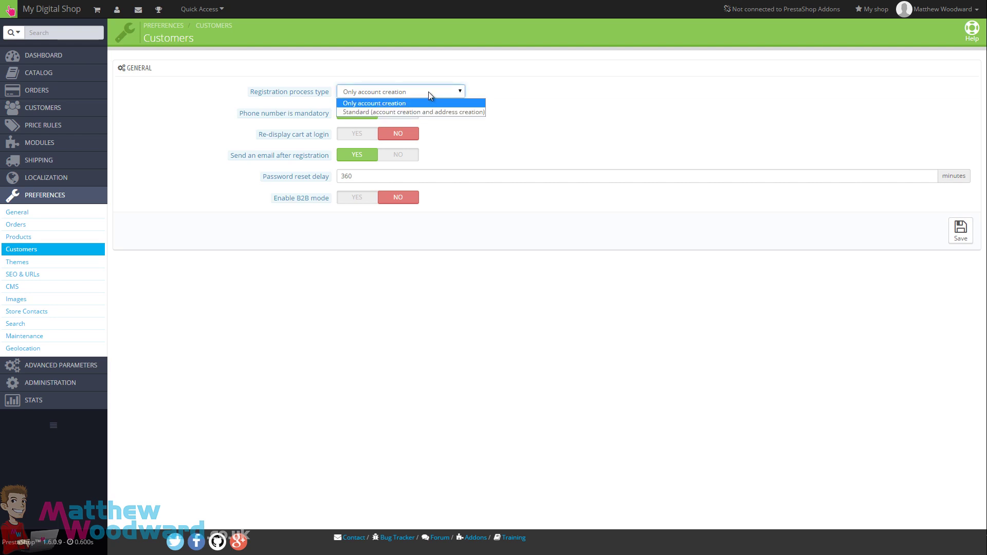
left_click(427, 92)
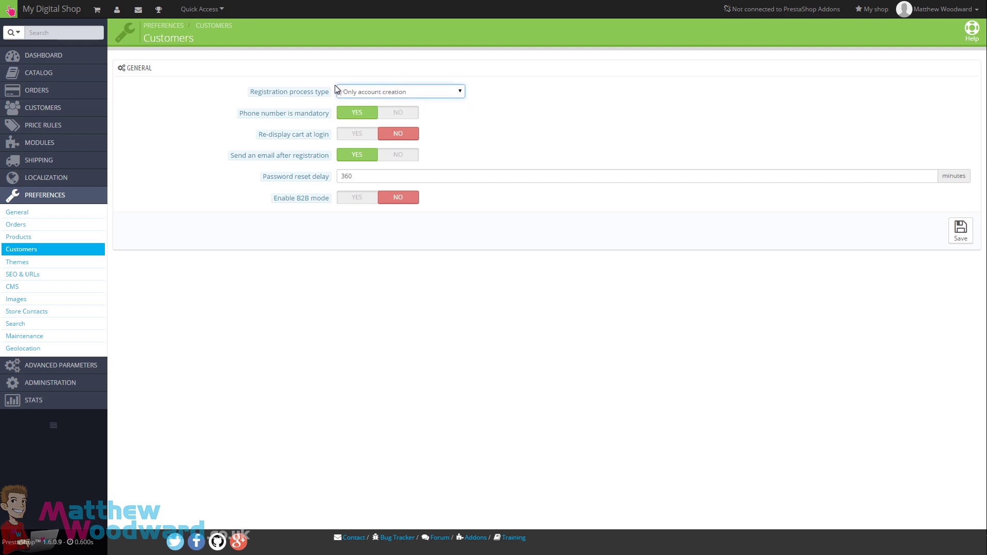
left_click(353, 93)
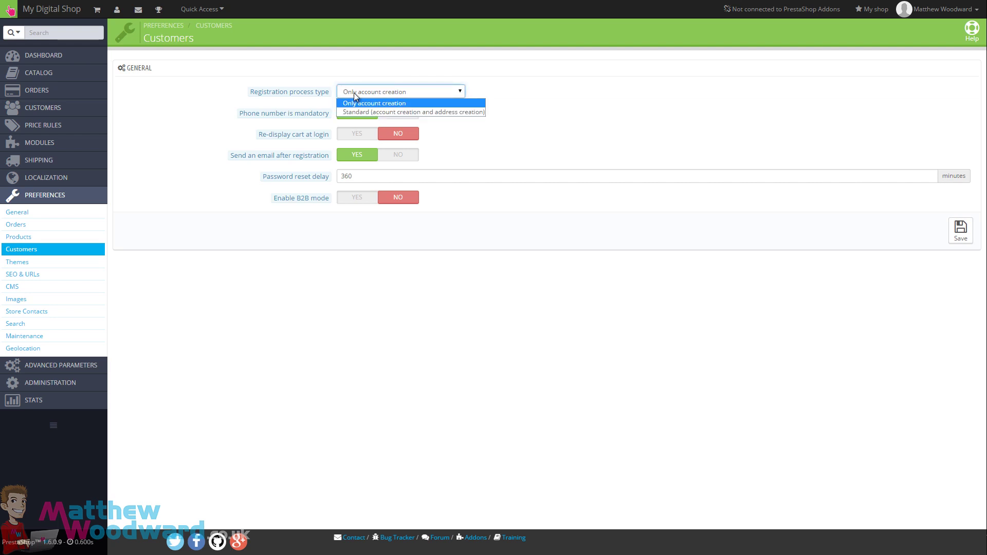
left_click(473, 104)
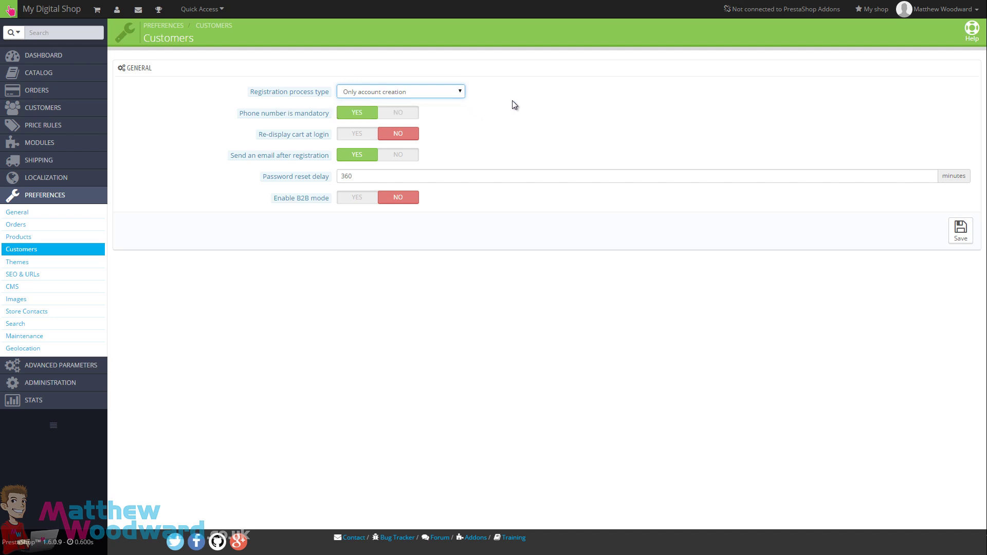
left_click(403, 117)
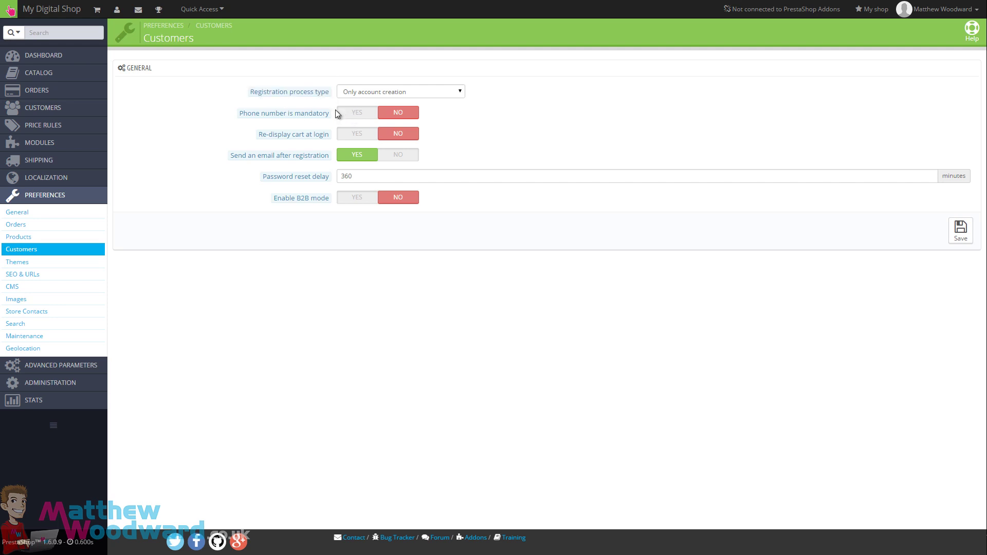
mouse_move(257, 162)
mouse_move(298, 155)
left_click(960, 232)
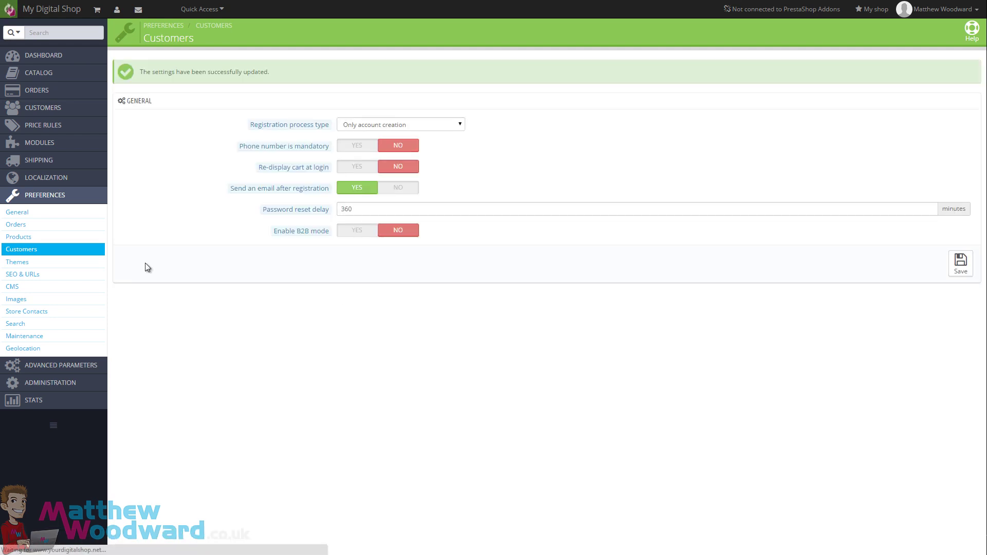
Open Preferences > Themes and scroll through the theme page
left_click(21, 262)
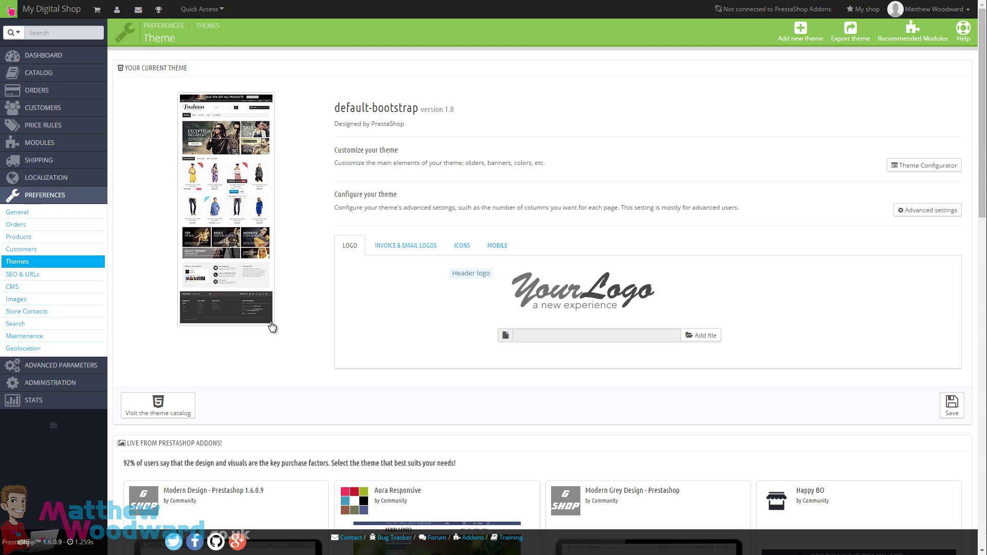
scroll(308, 348, "down", 7)
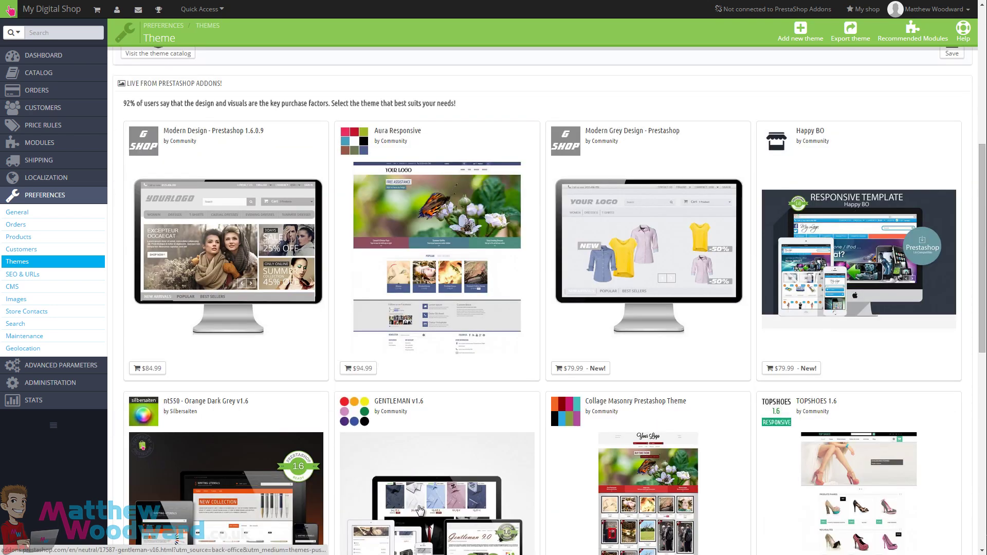
scroll(419, 509, "up", 7)
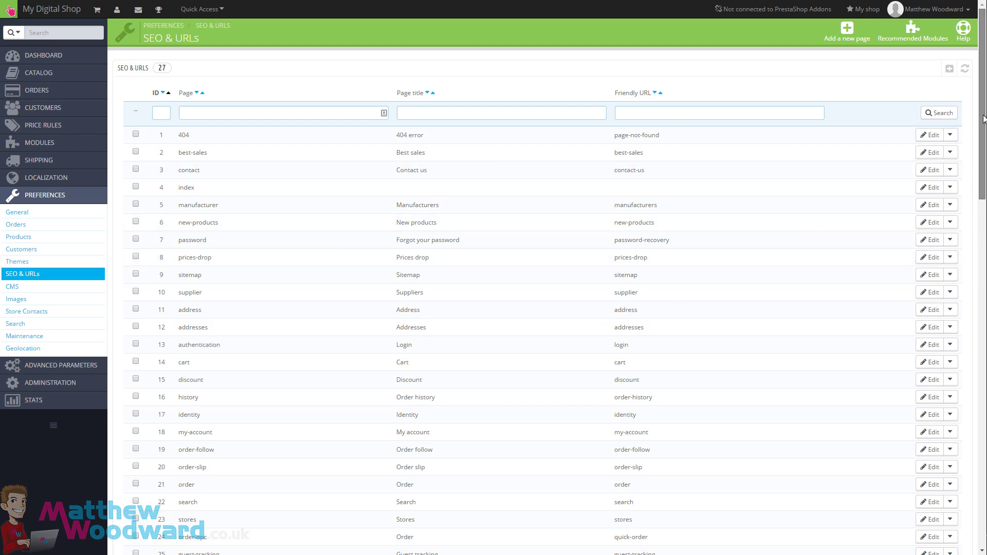
Set 'Redirect to the canonical URL' to 301 Moved Permanently and save the URL settings
left_click_drag(983, 125, 891, 305)
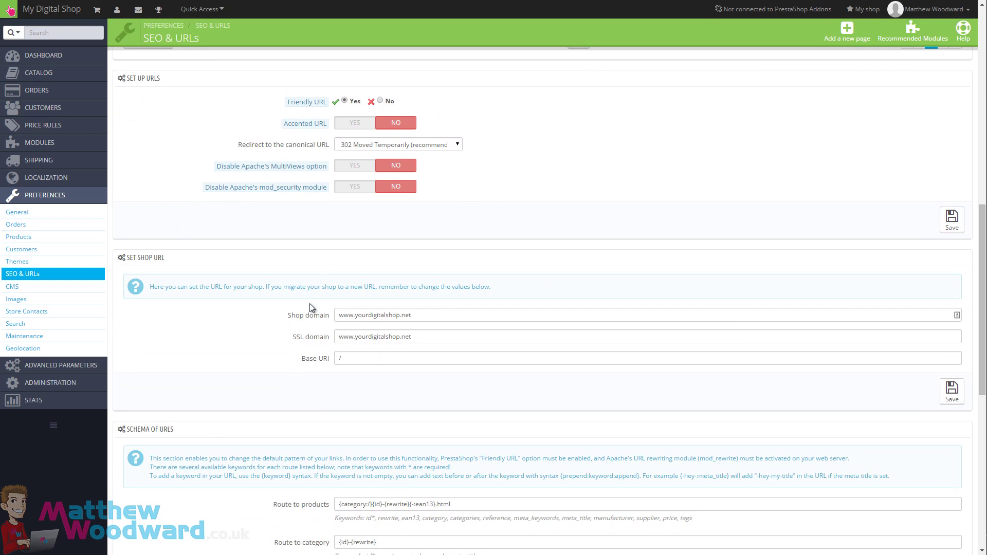
scroll(287, 332, "down", 9)
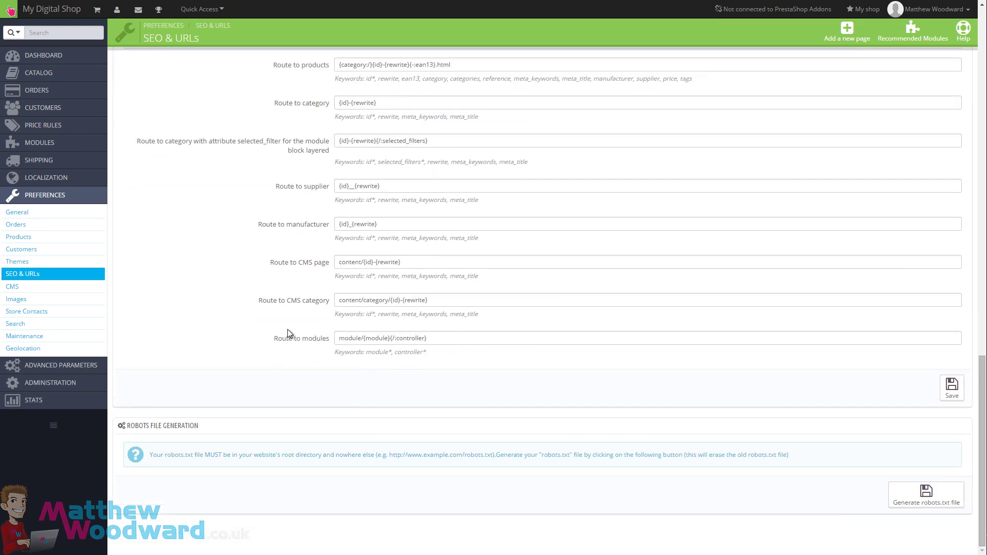
scroll(288, 333, "up", 12)
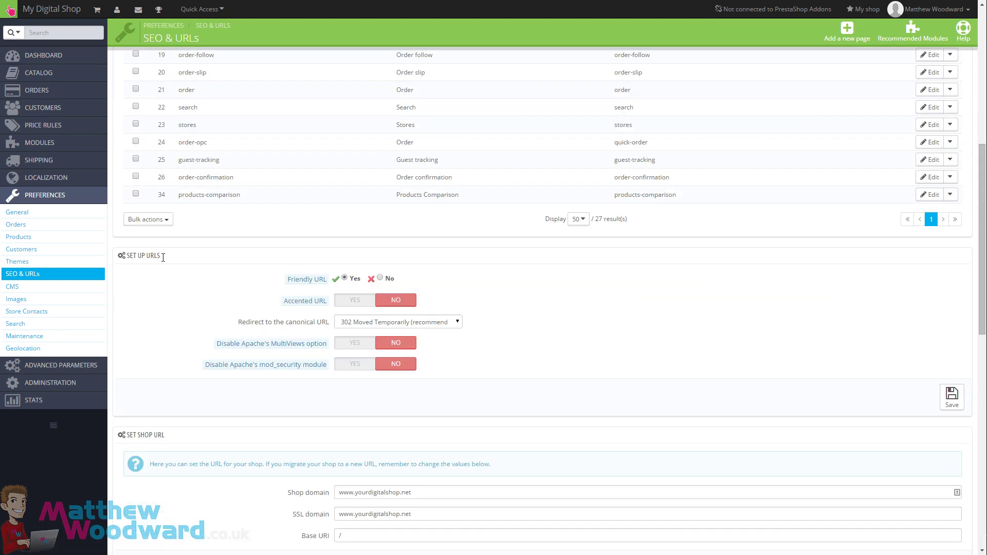
left_click(447, 327)
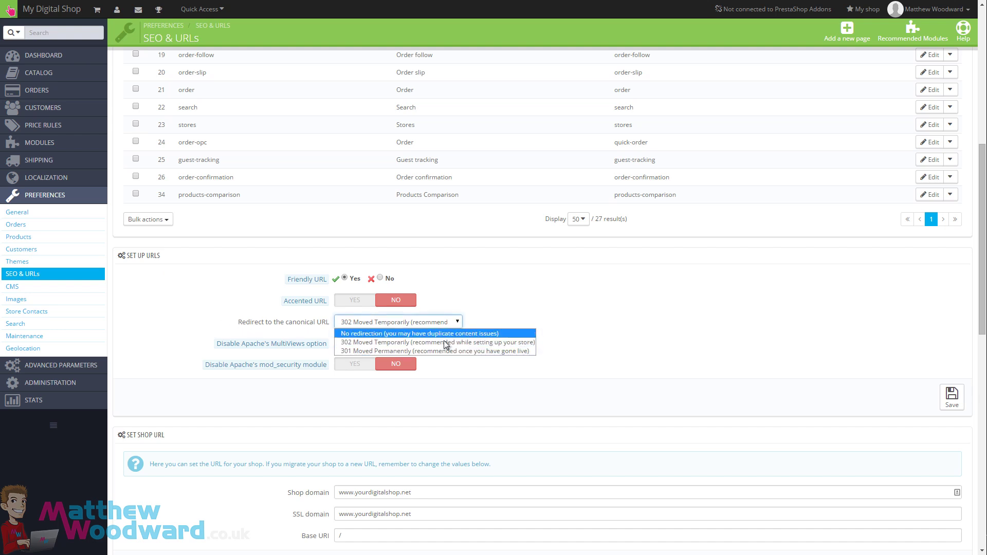
left_click(444, 349)
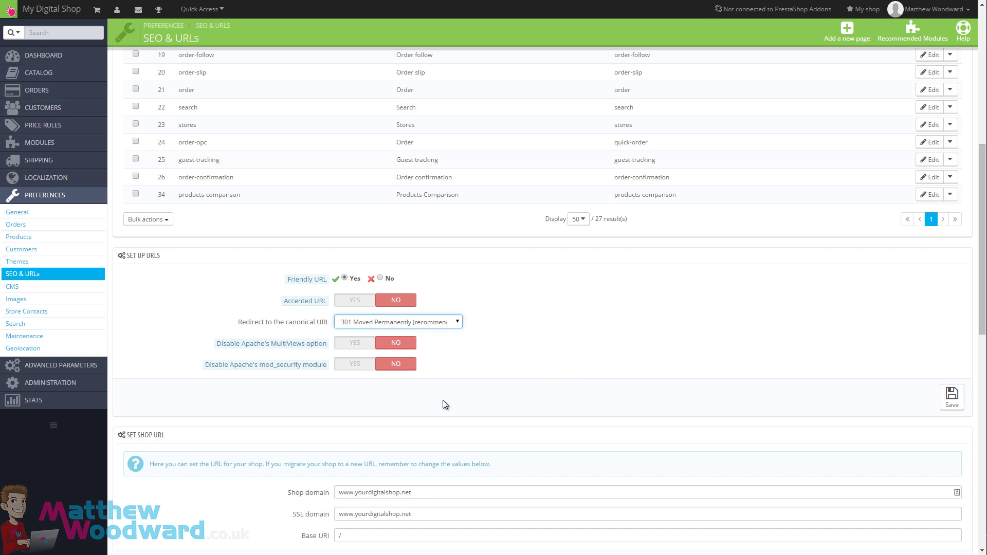
scroll(617, 406, "down", 4)
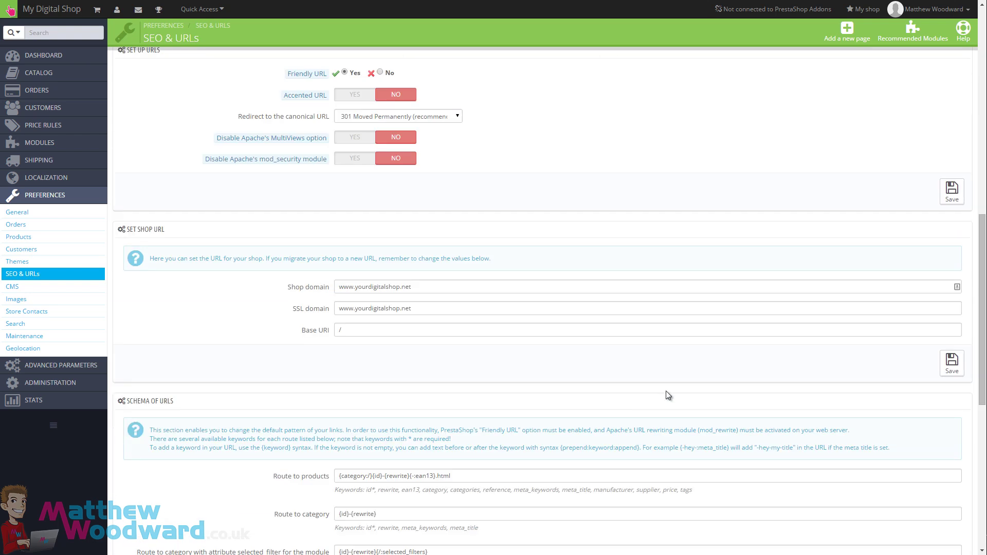
left_click(952, 191)
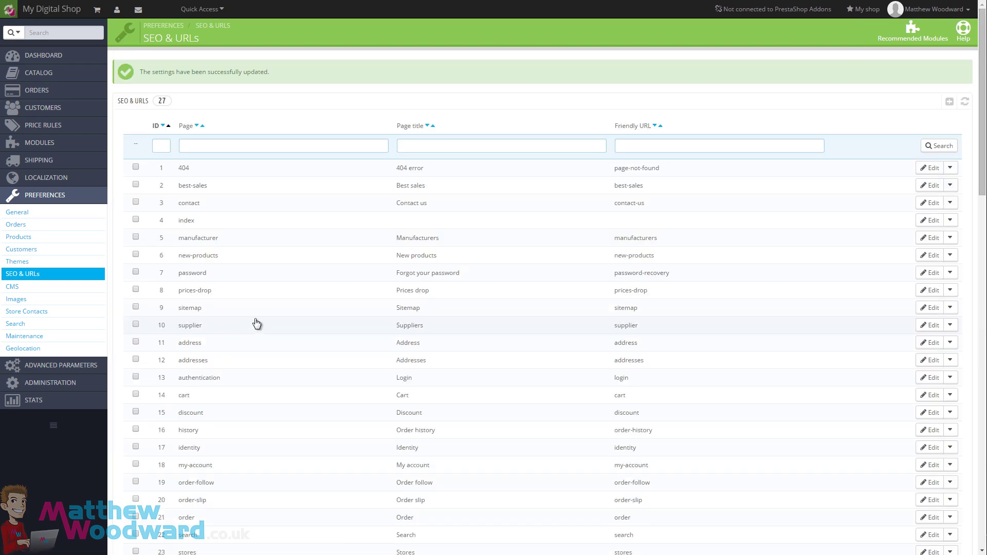
Regenerate the robots.txt file and review the URL schema routes
scroll(257, 323, "down", 20)
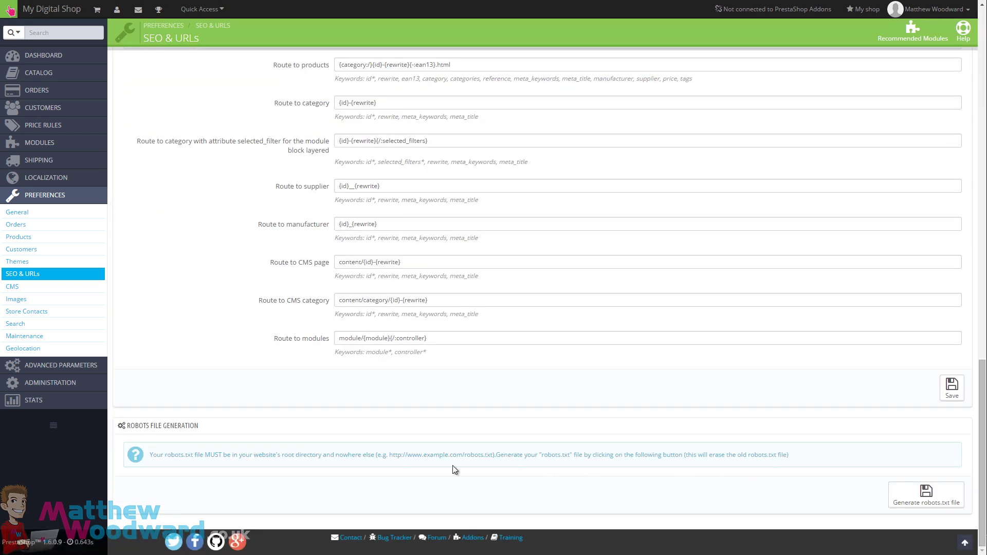
left_click(905, 492)
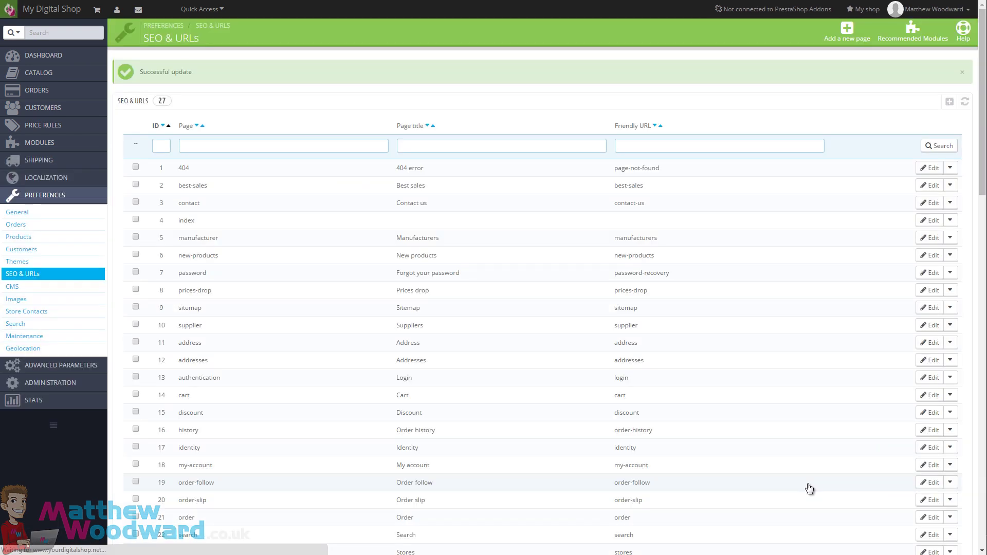
scroll(624, 414, "down", 20)
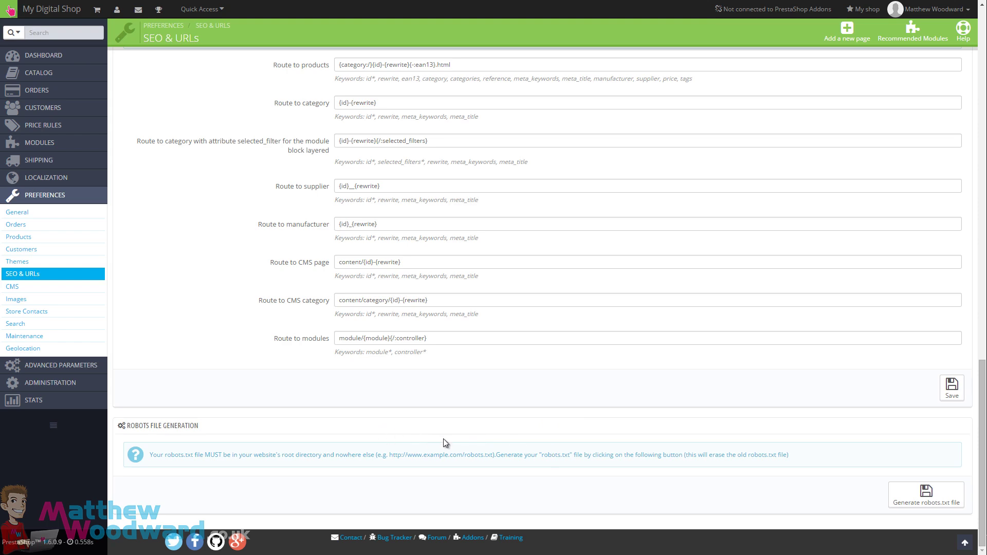
scroll(445, 442, "up", 3)
scroll(445, 442, "up", 5)
scroll(446, 440, "down", 8)
Open the CMS list, review the Delivery page without changes, and return to the list
left_click(20, 288)
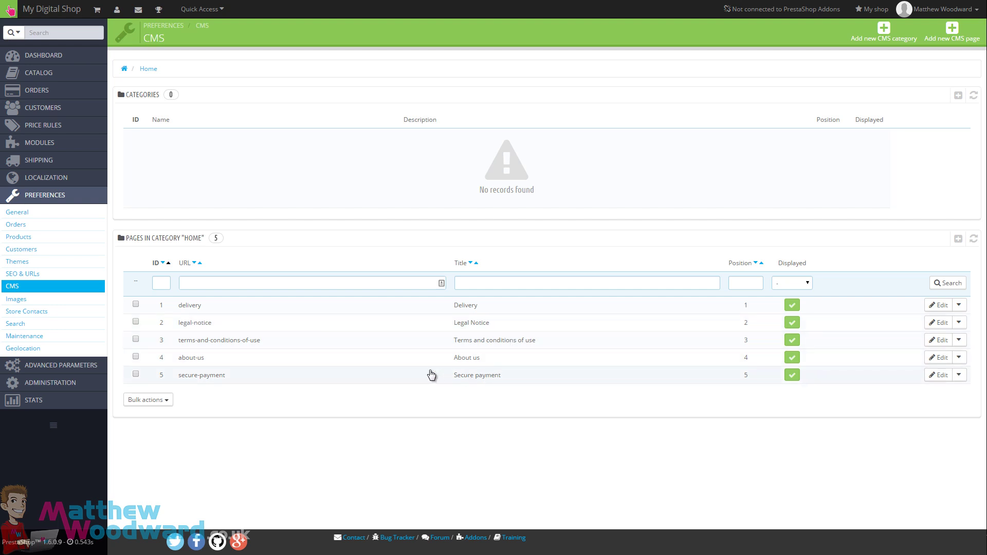
left_click(940, 306)
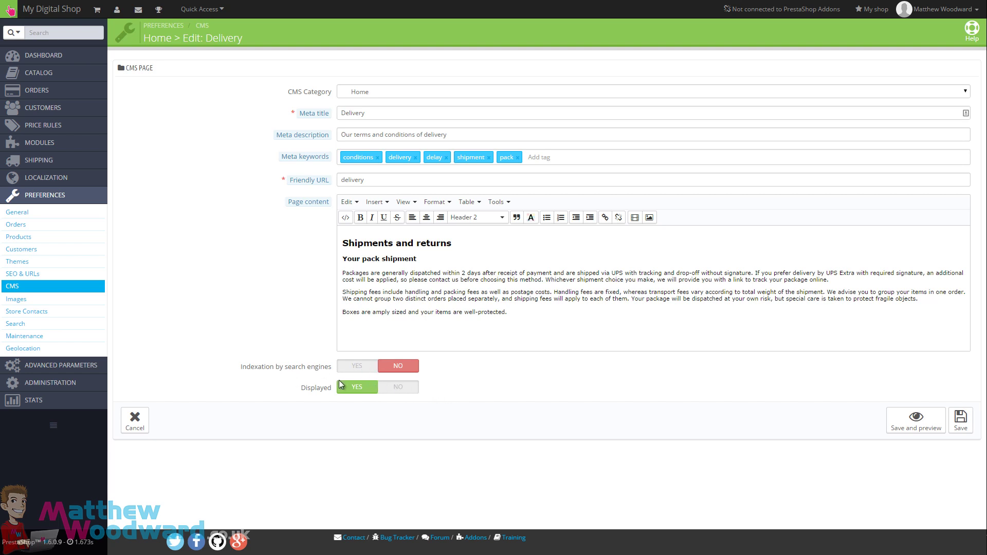
left_click(16, 286)
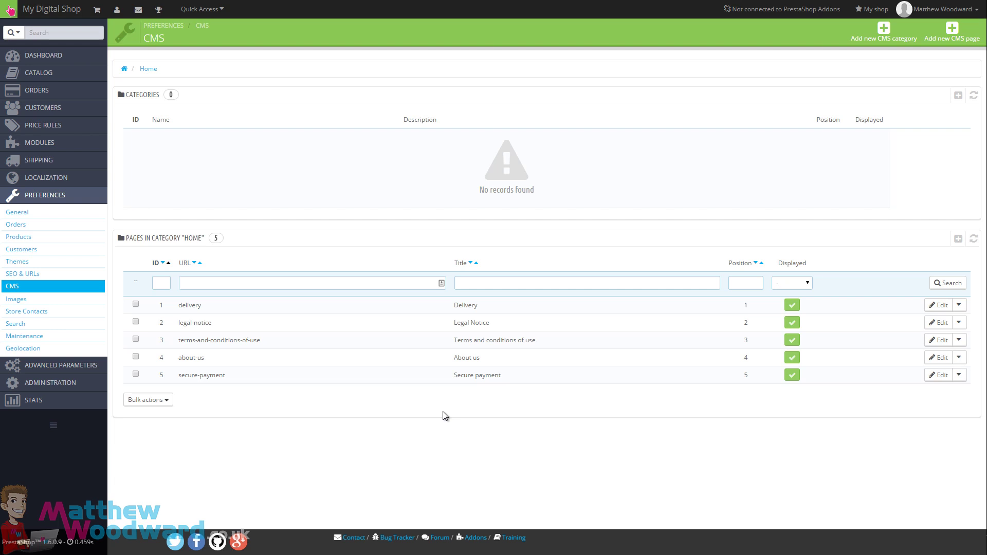
Review the Images generation options and Regenerate thumbnails section, then go to Store Contacts
left_click(15, 300)
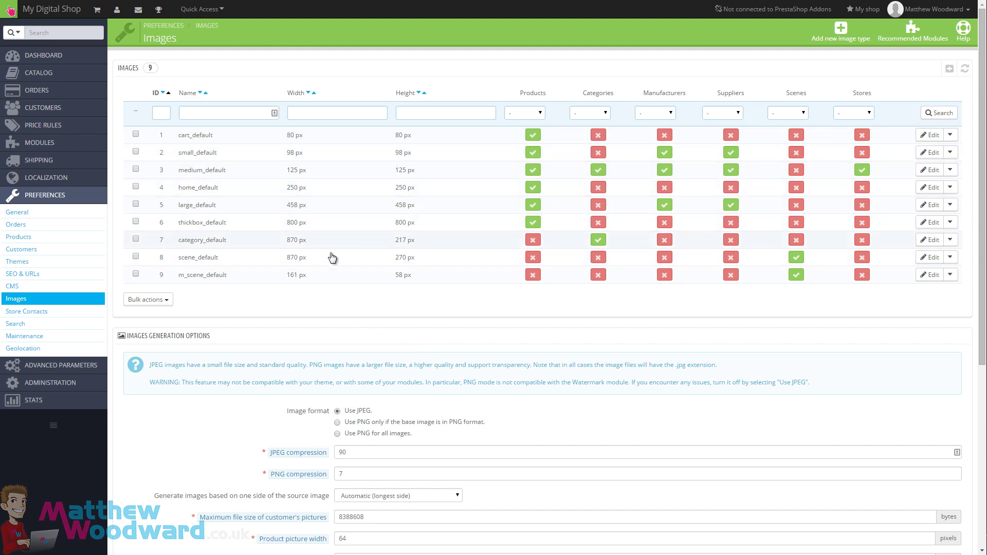
scroll(358, 364, "down", 5)
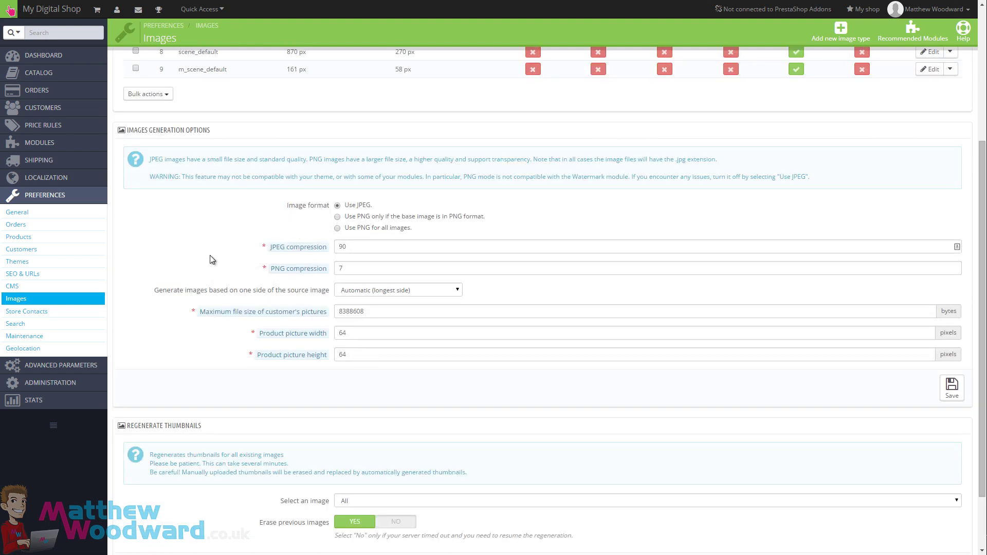
scroll(180, 236, "down", 1)
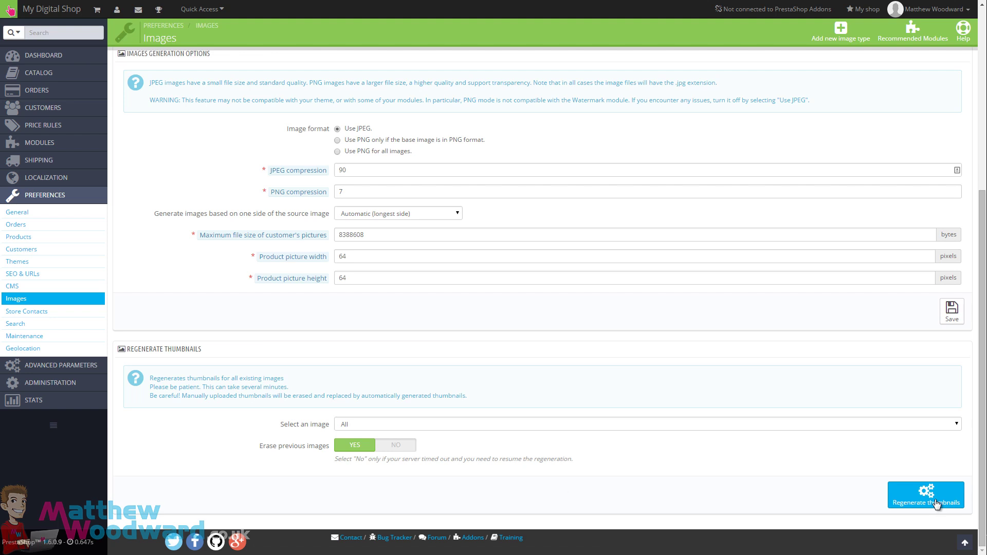
left_click(43, 312)
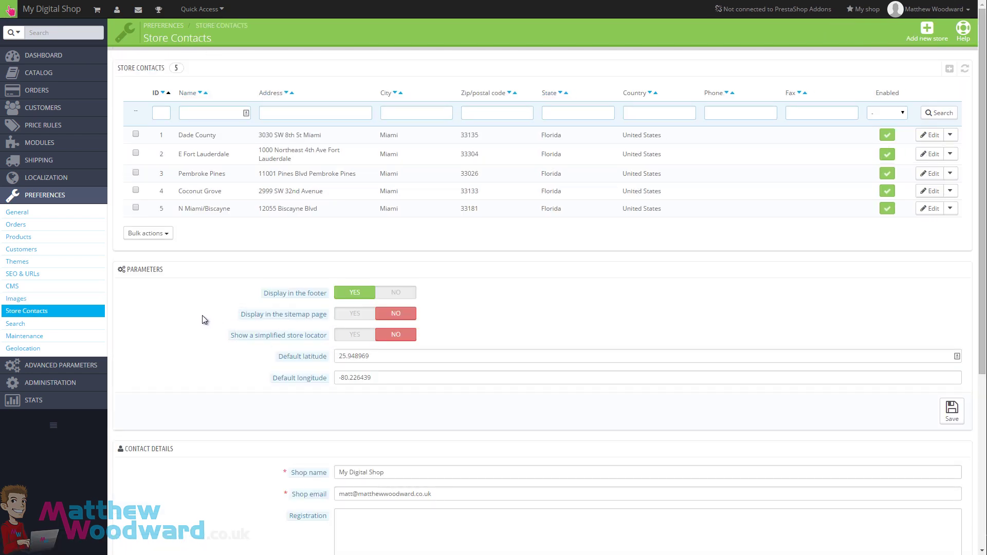
Bulk-delete all five store contacts and save 'Display in the footer' as NO
scroll(202, 322, "down", 5)
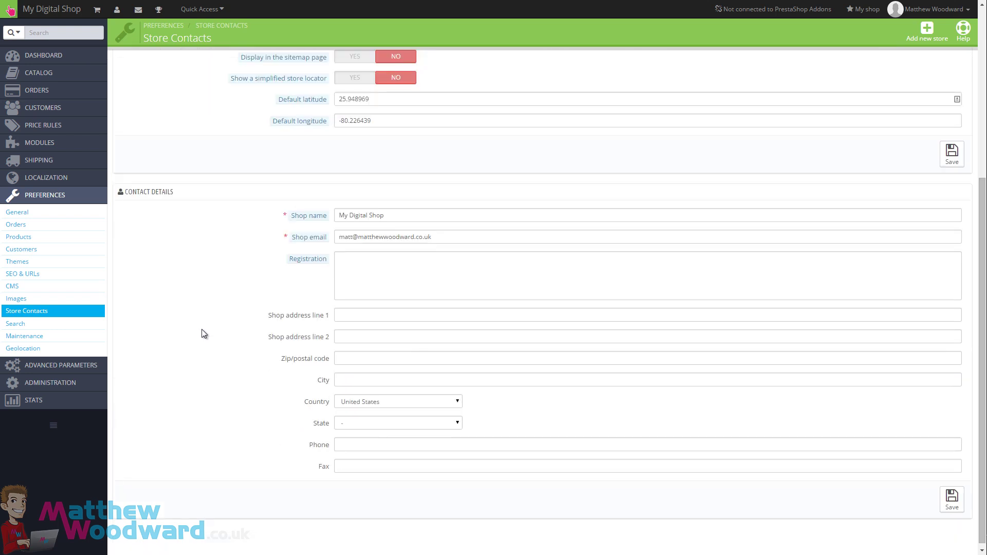
scroll(202, 330, "up", 5)
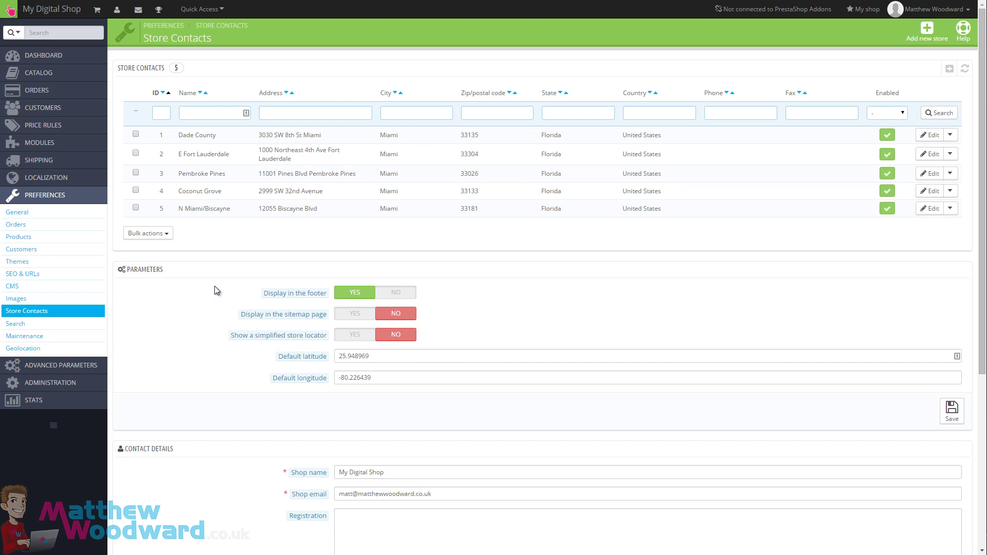
left_click(136, 208)
left_click(136, 191)
left_click(136, 172)
left_click(136, 153)
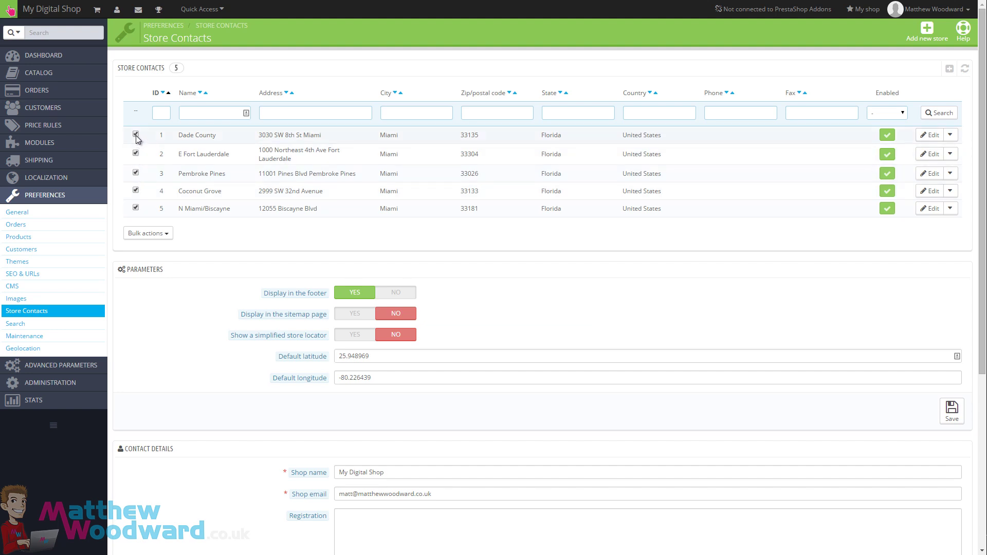
left_click(144, 233)
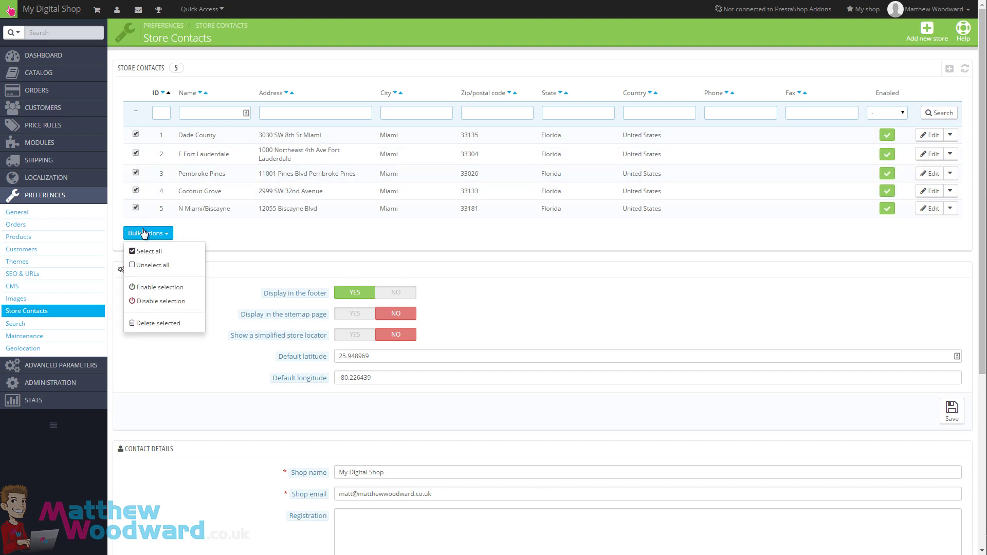
left_click(160, 324)
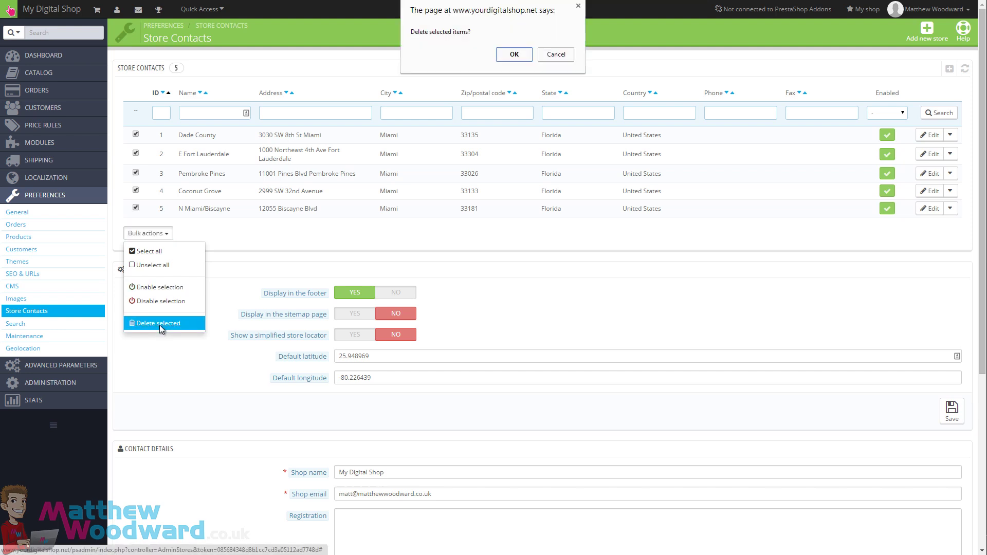
left_click(514, 54)
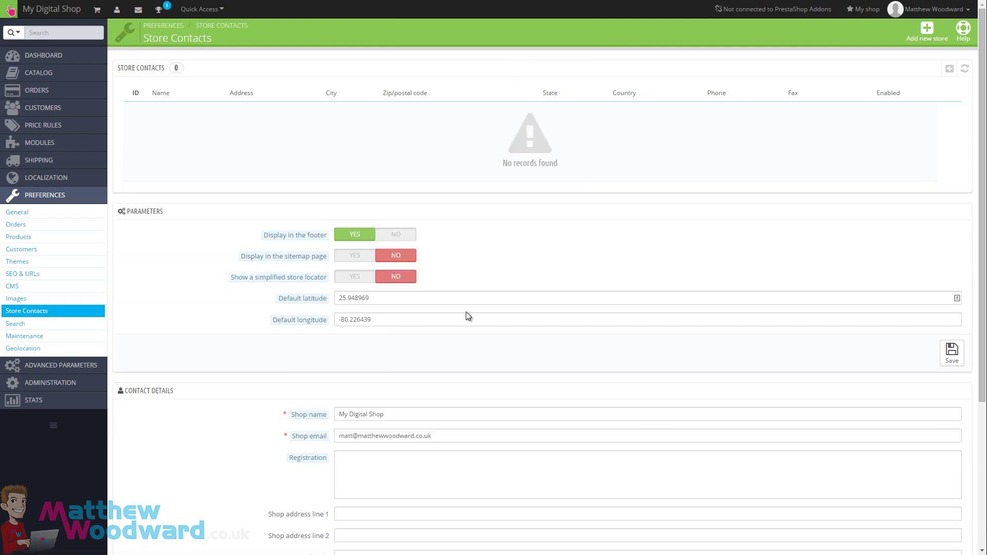
left_click(389, 239)
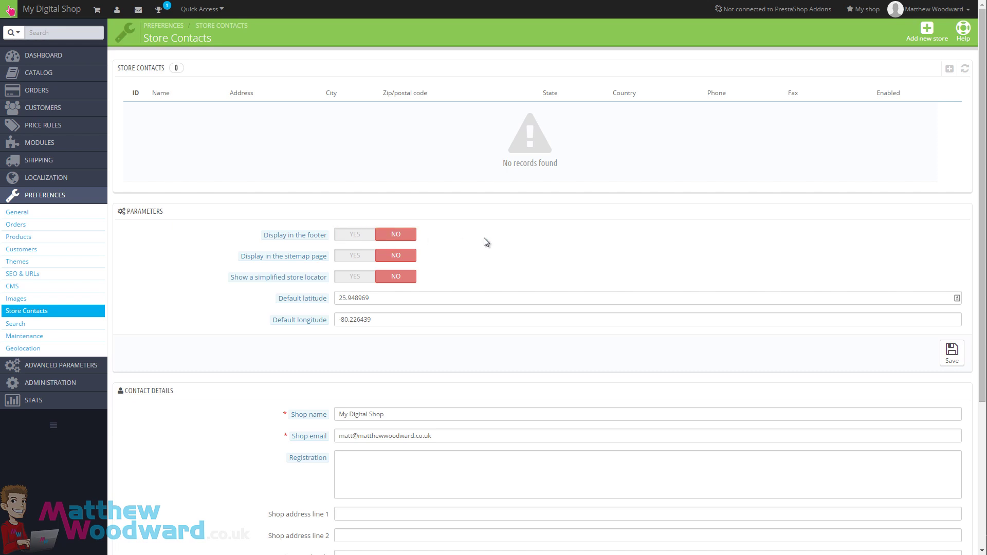
left_click(954, 362)
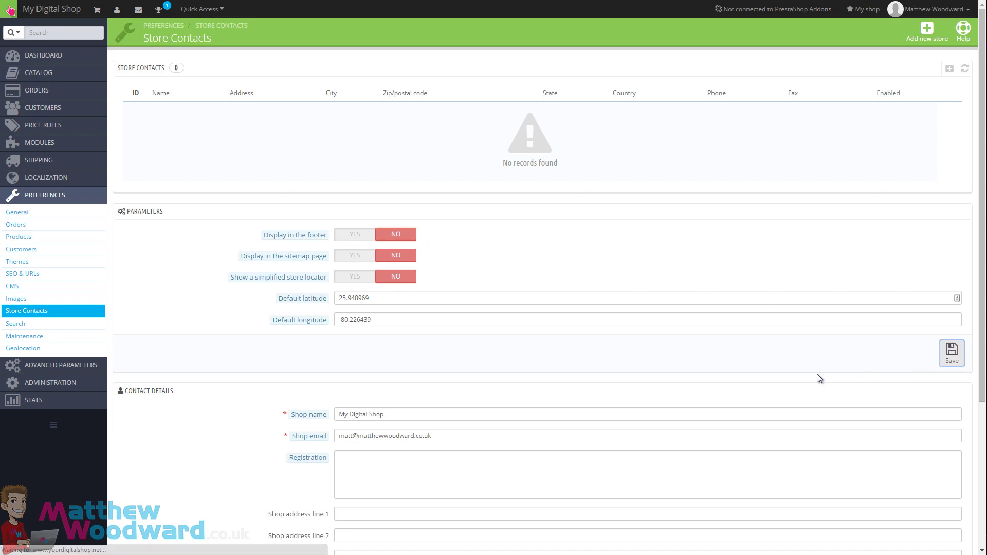
Bulk-delete the search aliases 'bloose' and 'blues', then review the empty alias list
left_click(16, 324)
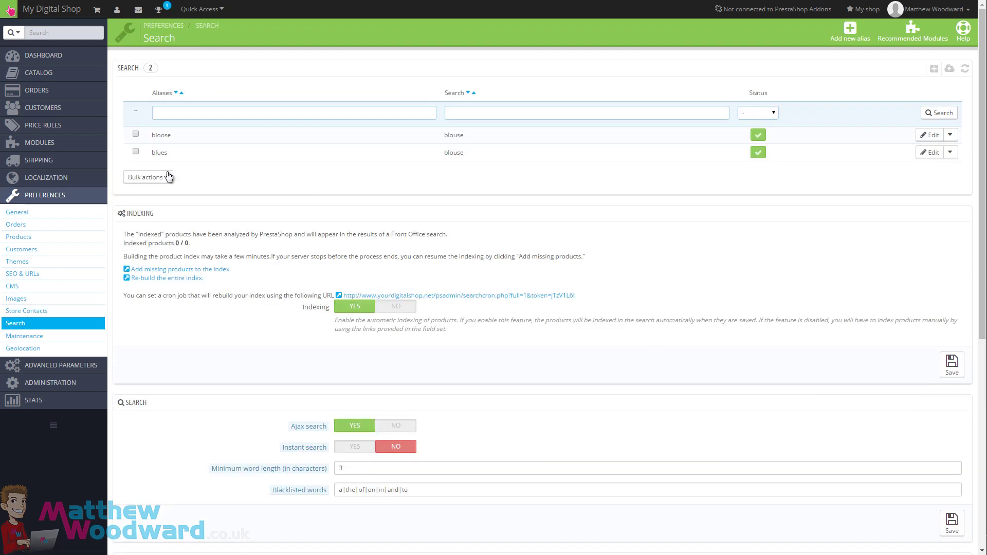
left_click(136, 134)
left_click(136, 153)
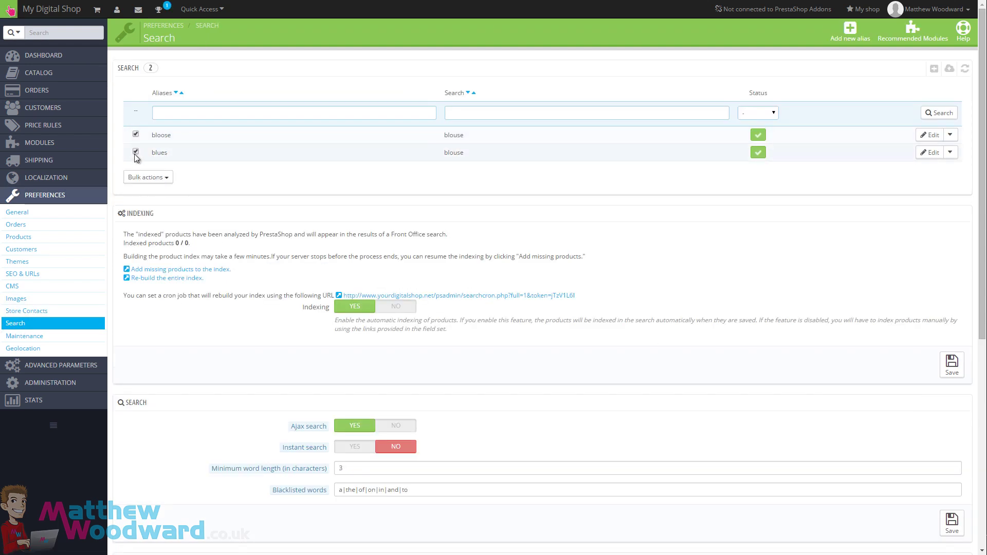
left_click(147, 178)
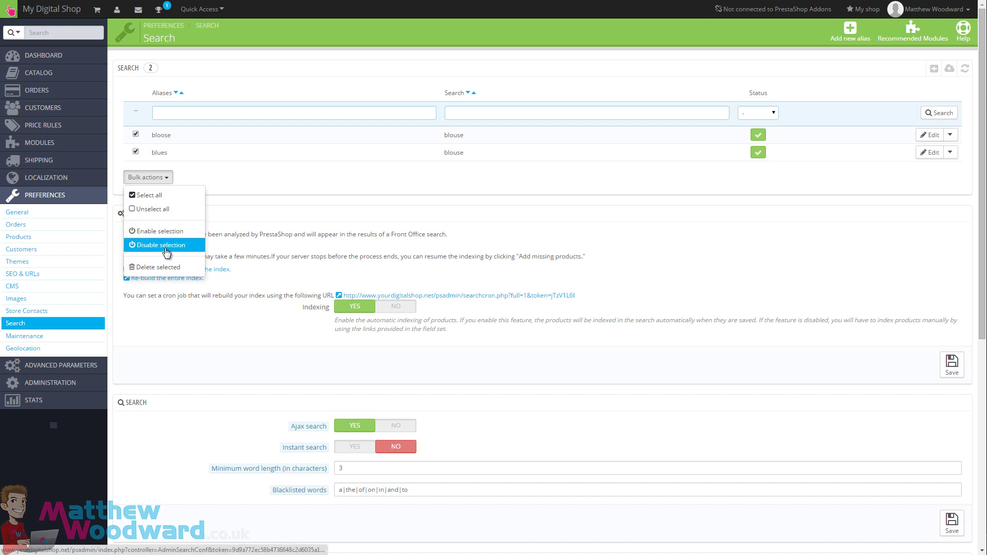
left_click(179, 267)
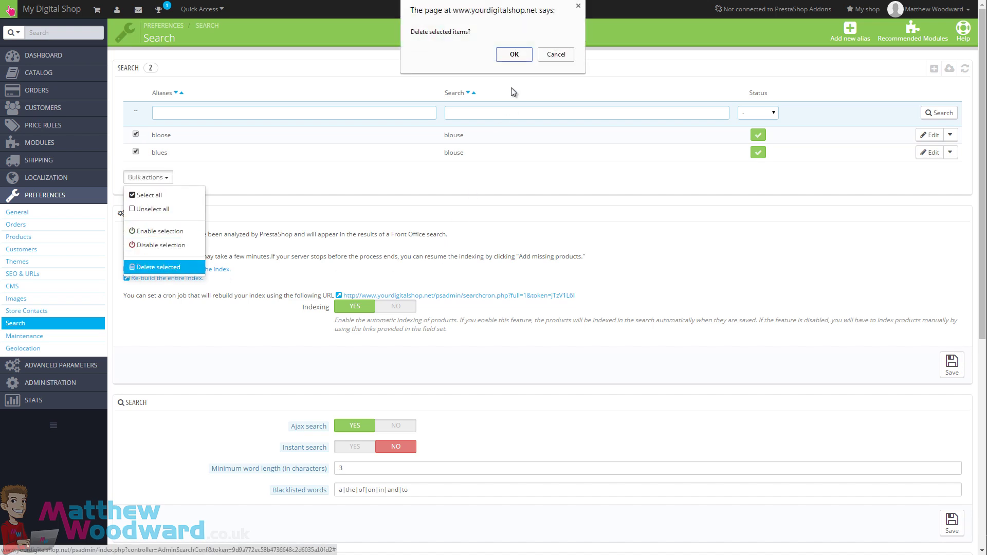
left_click(511, 54)
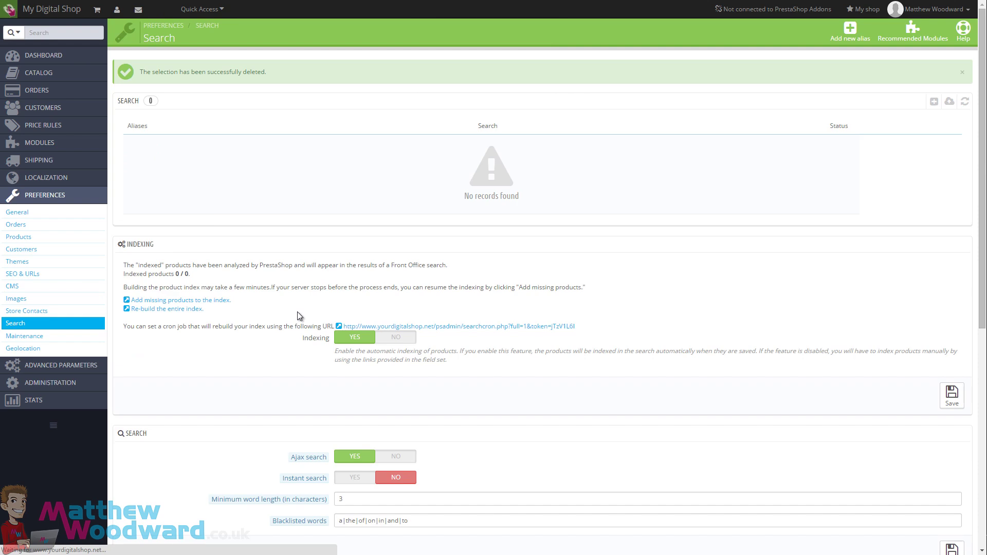
scroll(297, 312, "down", 4)
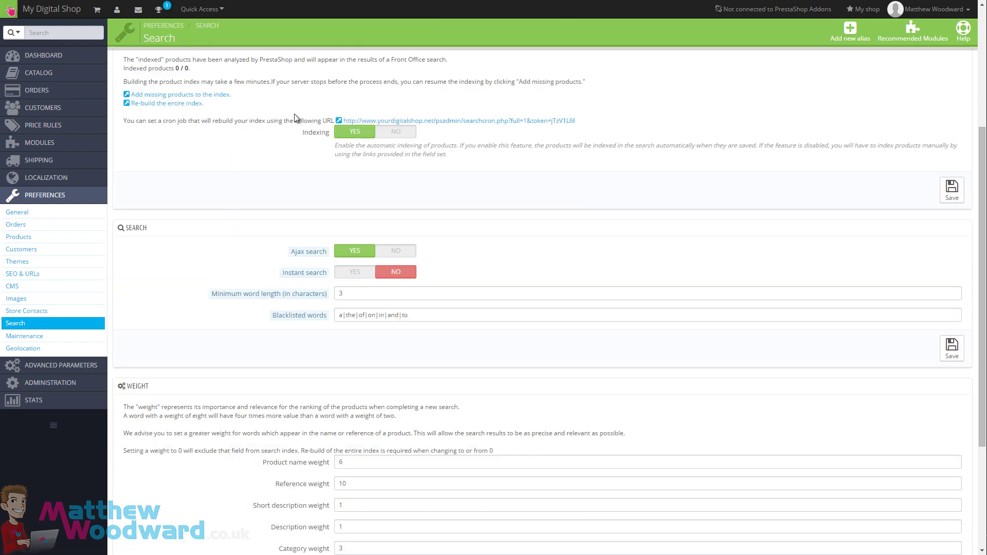
scroll(272, 149, "down", 3)
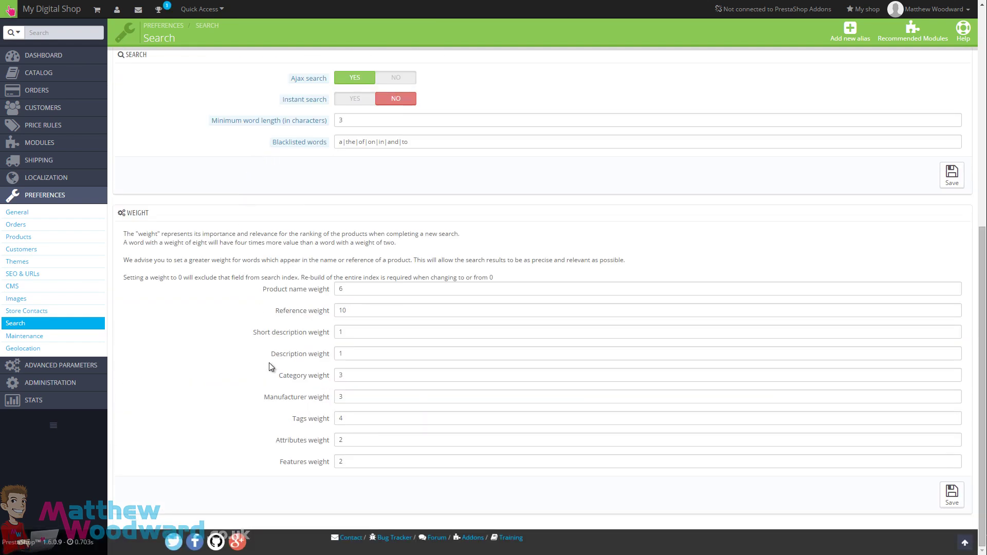
scroll(272, 367, "up", 7)
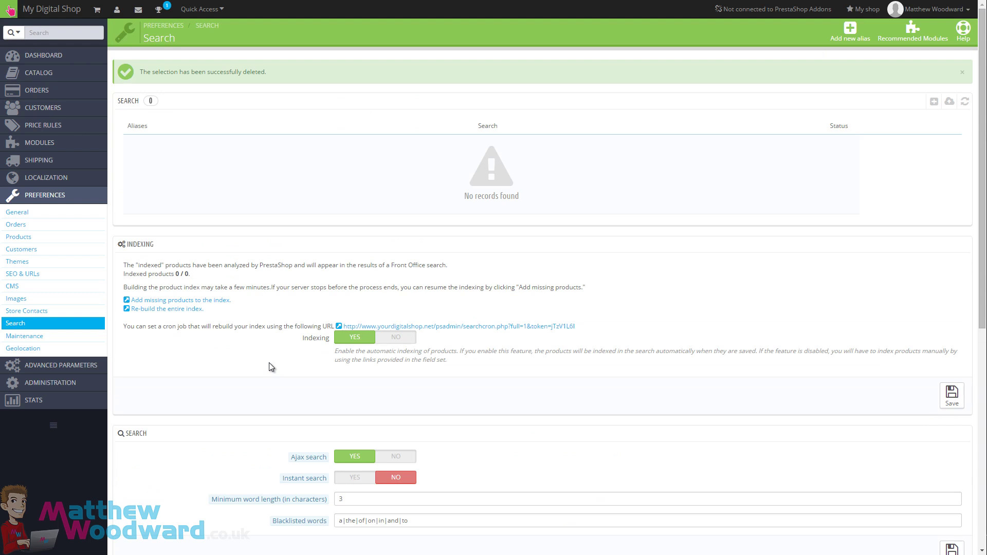
scroll(269, 363, "down", 7)
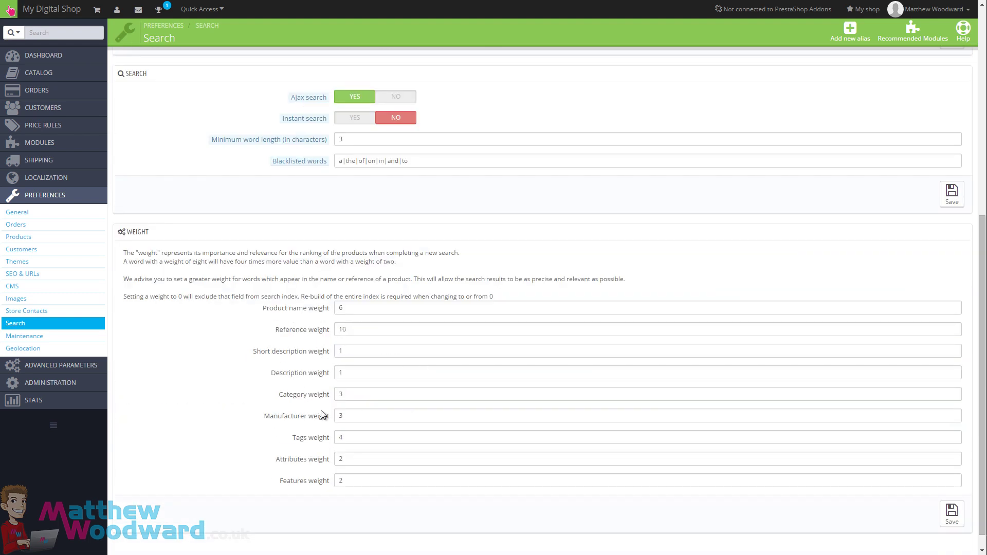
scroll(334, 416, "up", 3)
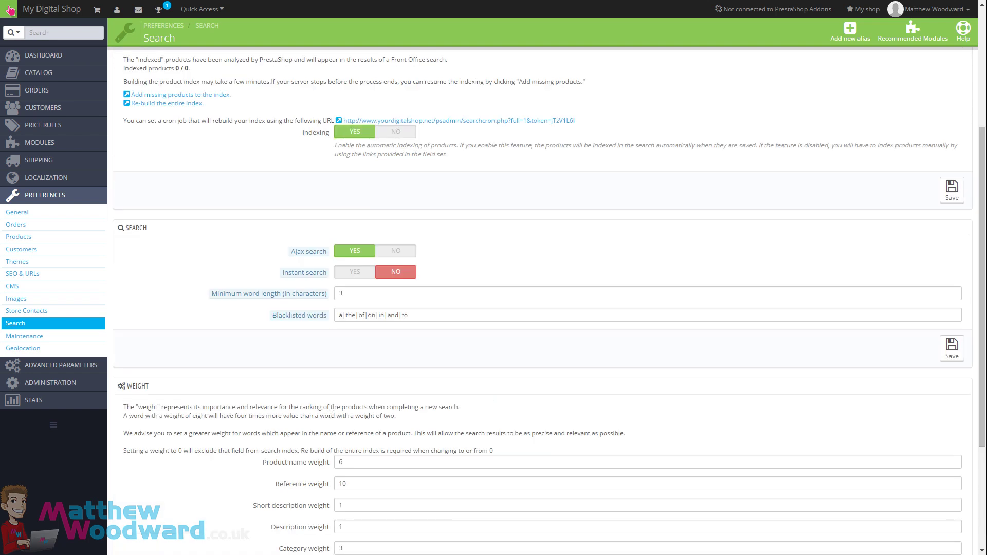
scroll(332, 408, "up", 4)
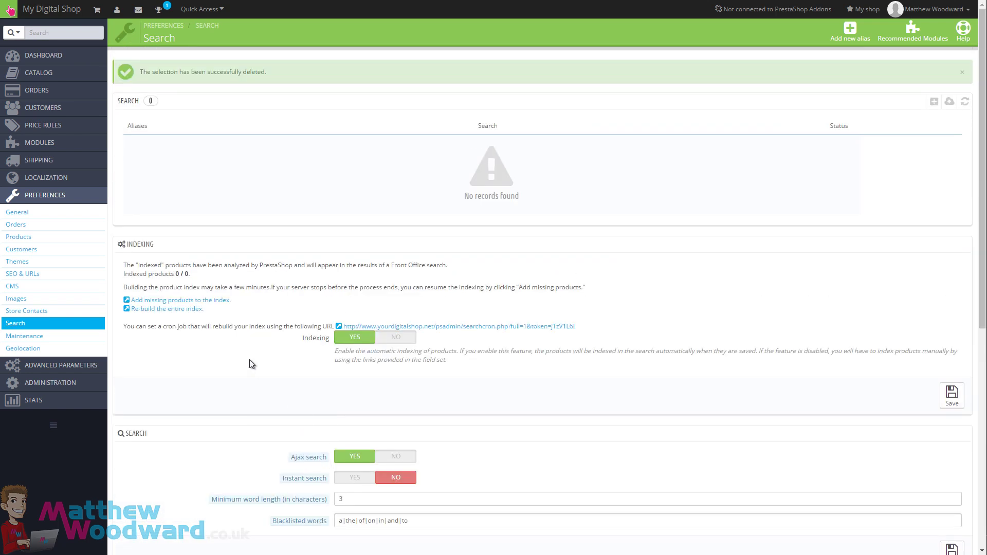
Visit the Maintenance preferences, then the Geolocation preferences
left_click(26, 336)
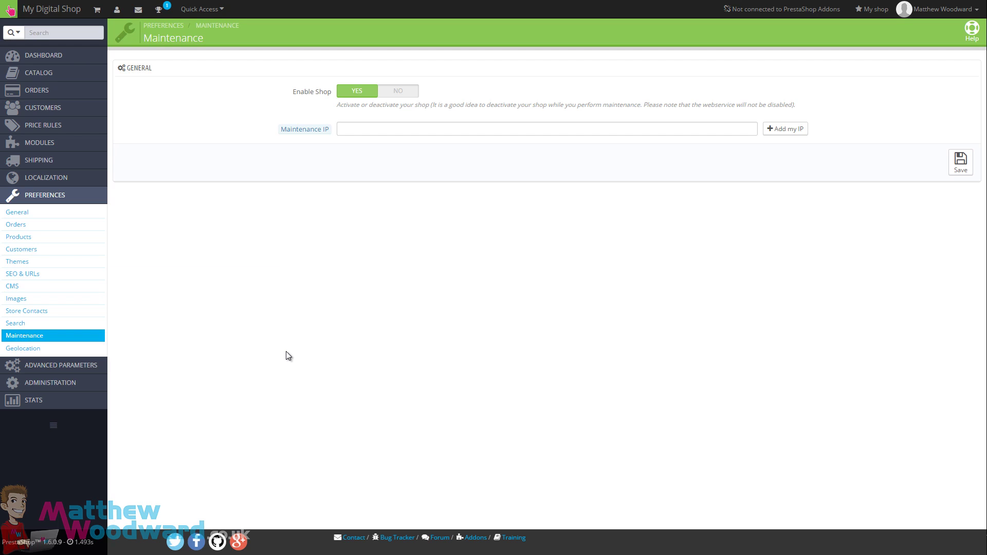
left_click(14, 350)
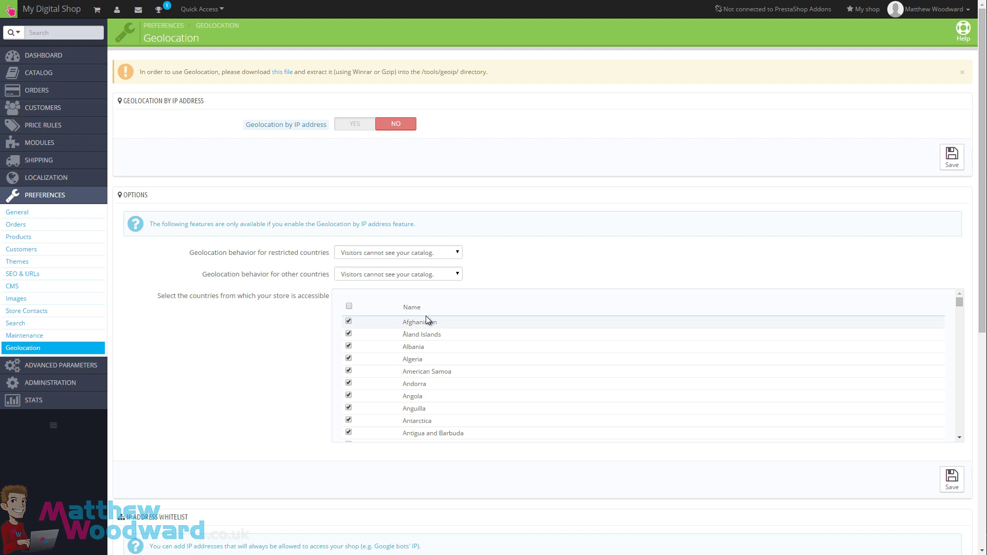
Toggle geolocation by IP address on and back off, and save it as NO
scroll(245, 338, "down", 4)
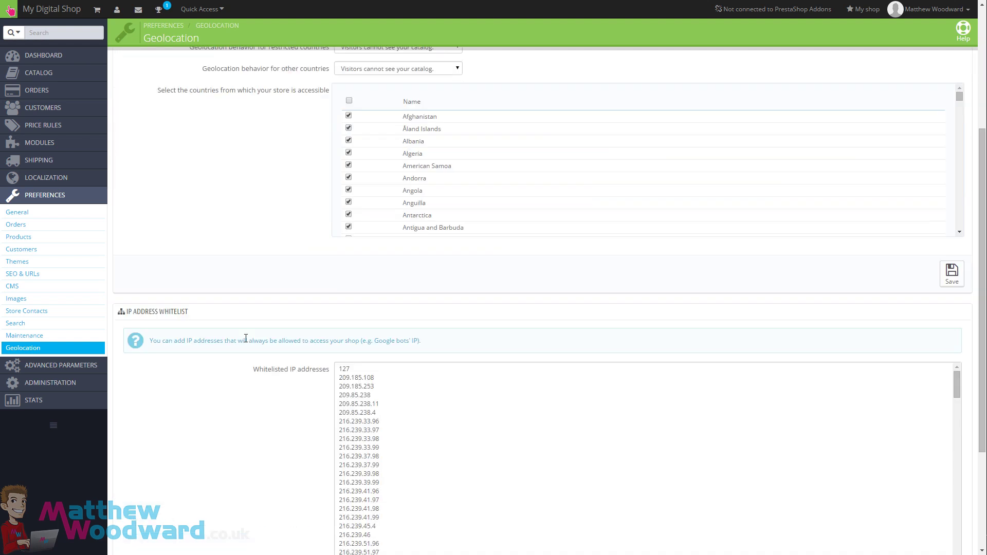
scroll(245, 339, "down", 3)
scroll(262, 348, "up", 8)
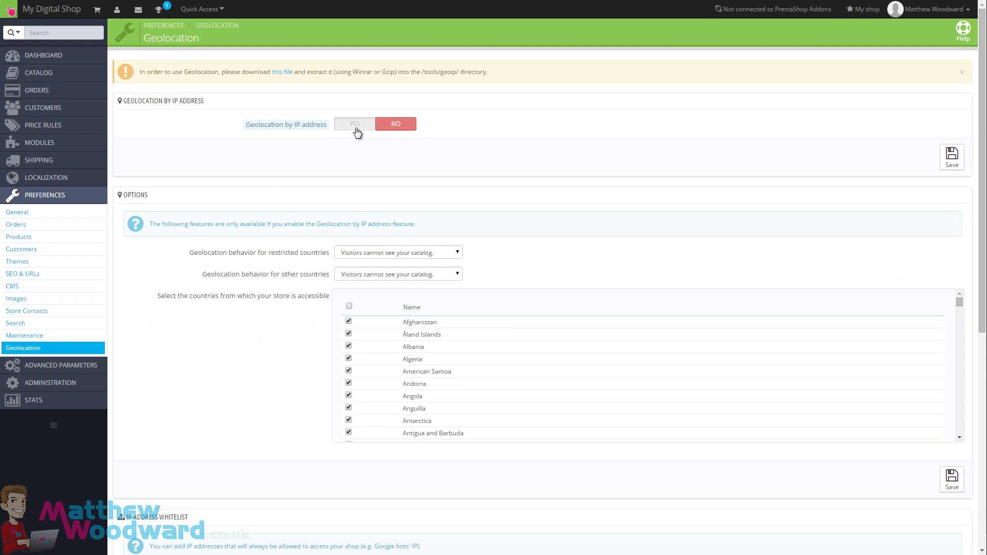
left_click(356, 124)
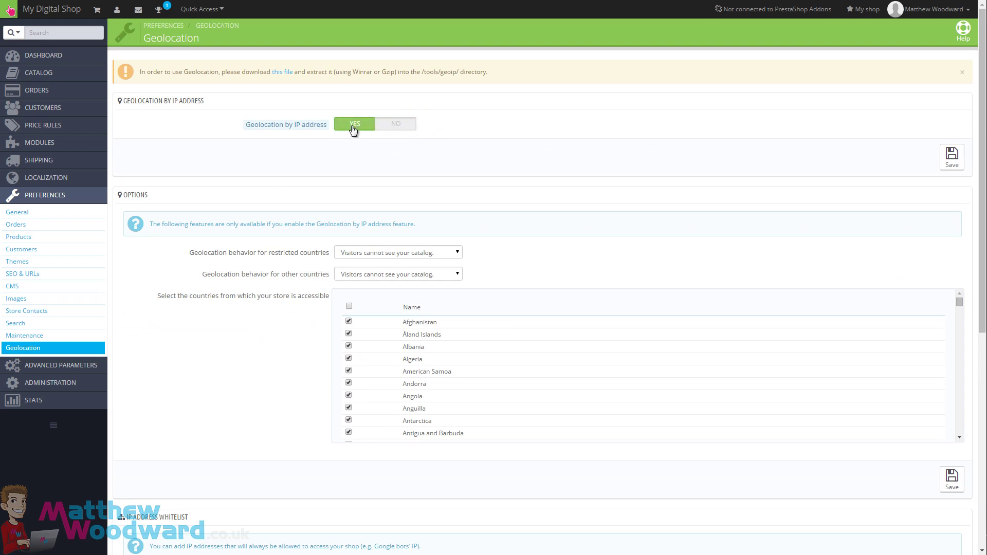
left_click(393, 125)
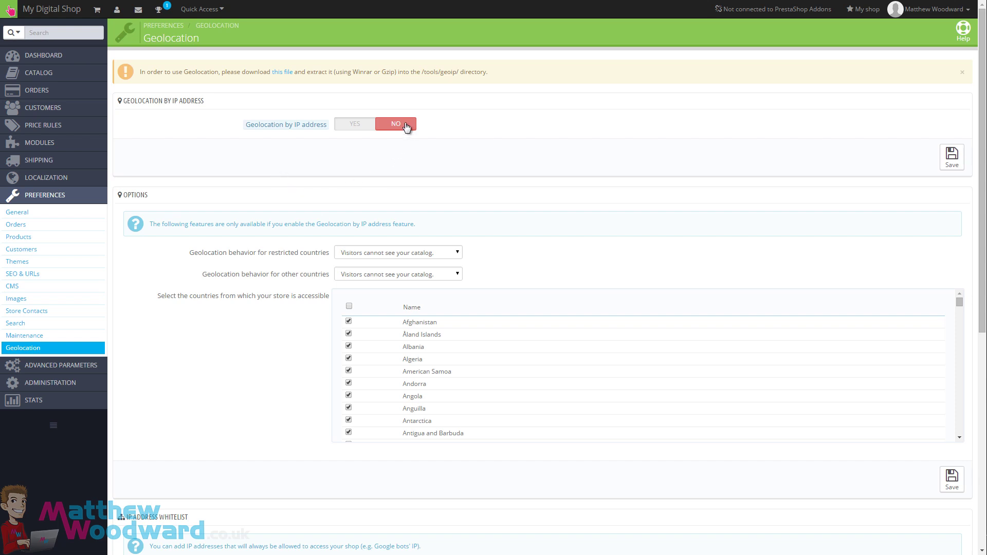
left_click(951, 157)
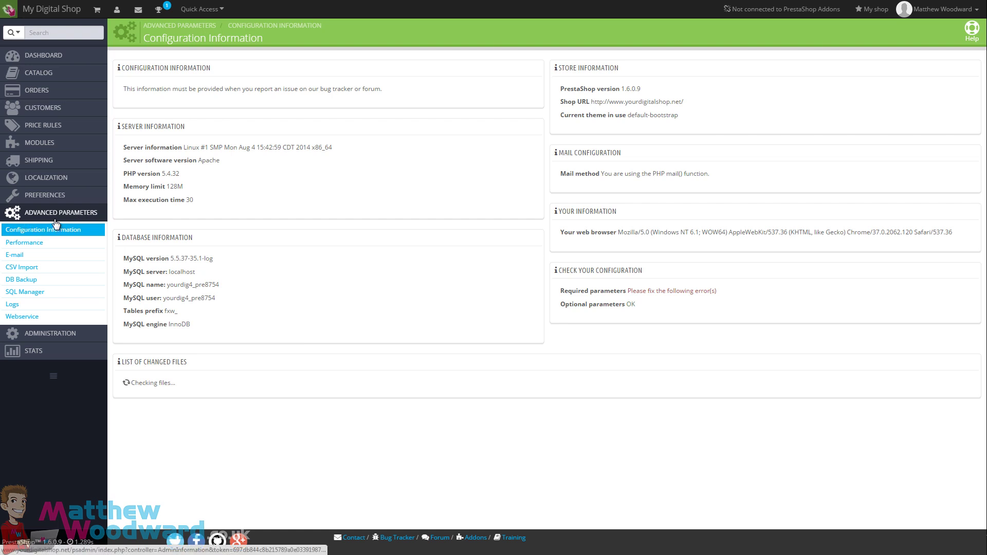
Open Advanced Parameters > Performance
left_click(30, 244)
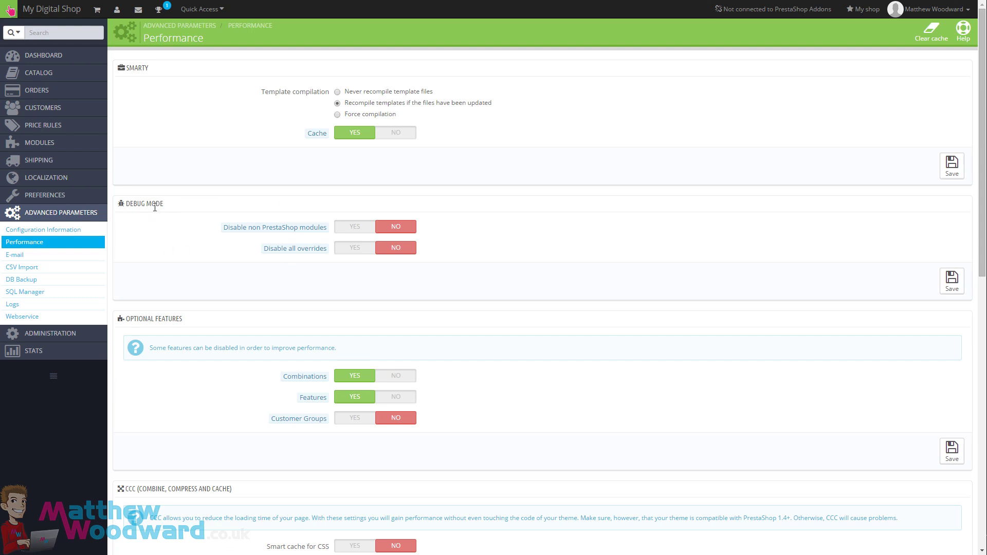
Turn on all six CCC options: CSS and JavaScript smart cache, HTML minify, inline JS compression, JS to end, Apache optimization
scroll(210, 314, "down", 3)
scroll(206, 304, "down", 2)
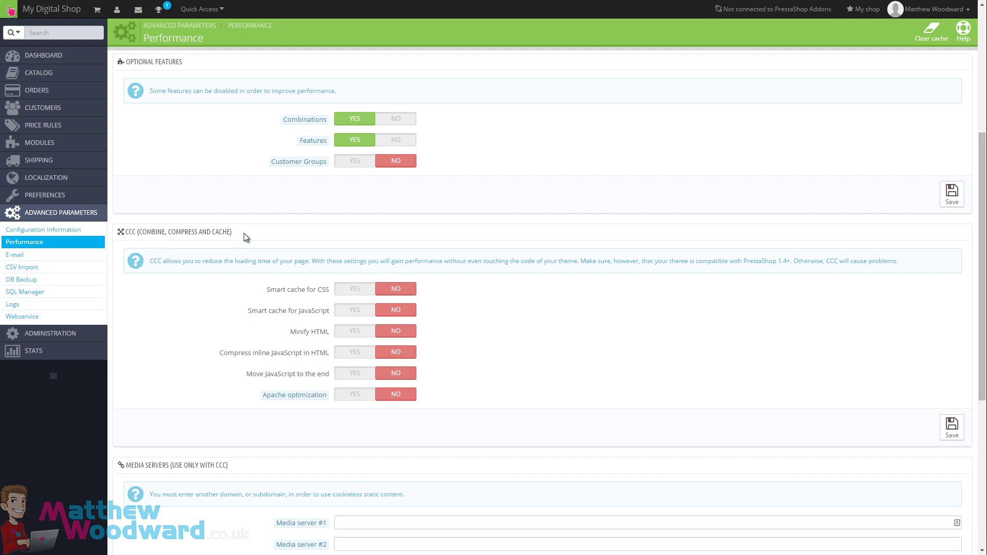
left_click(365, 290)
left_click(365, 310)
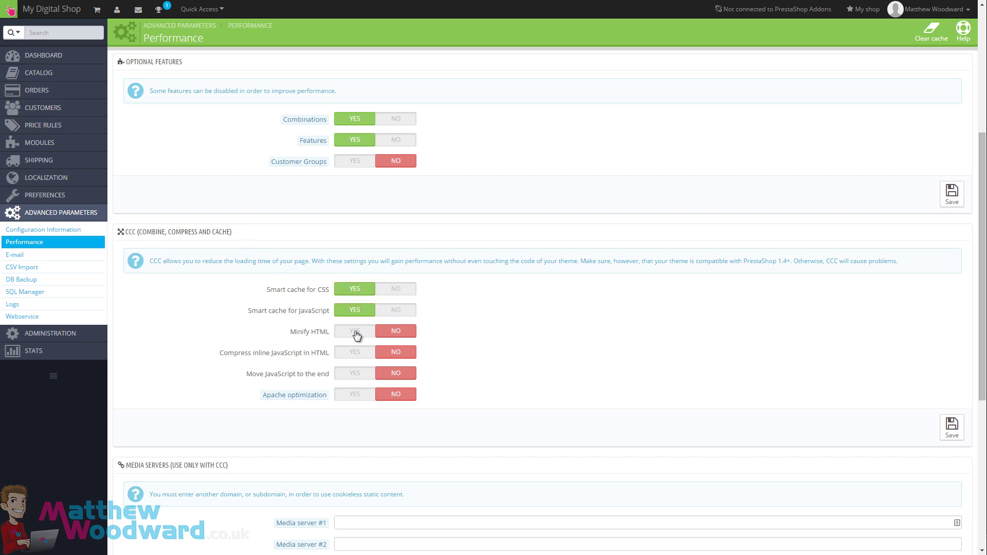
left_click(358, 332)
left_click(355, 352)
left_click(353, 374)
left_click(354, 394)
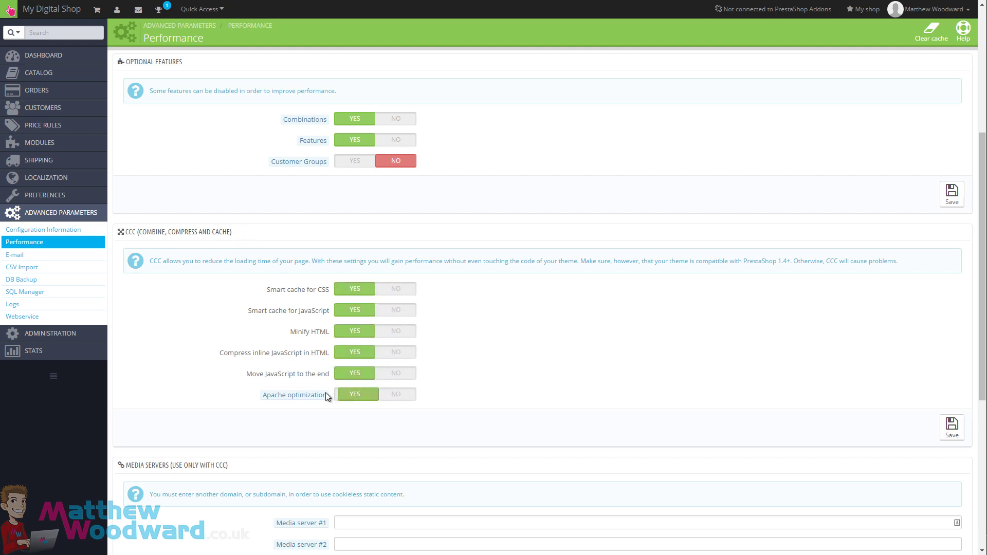
Enable Use cache with the File System caching system and save the caching settings
scroll(266, 431, "down", 5)
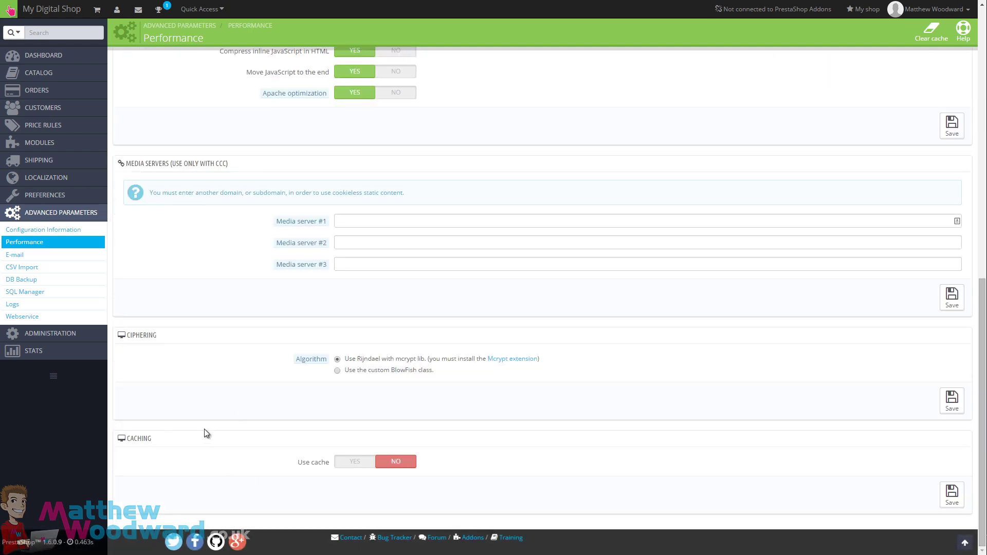
left_click(355, 465)
scroll(466, 470, "down", 2)
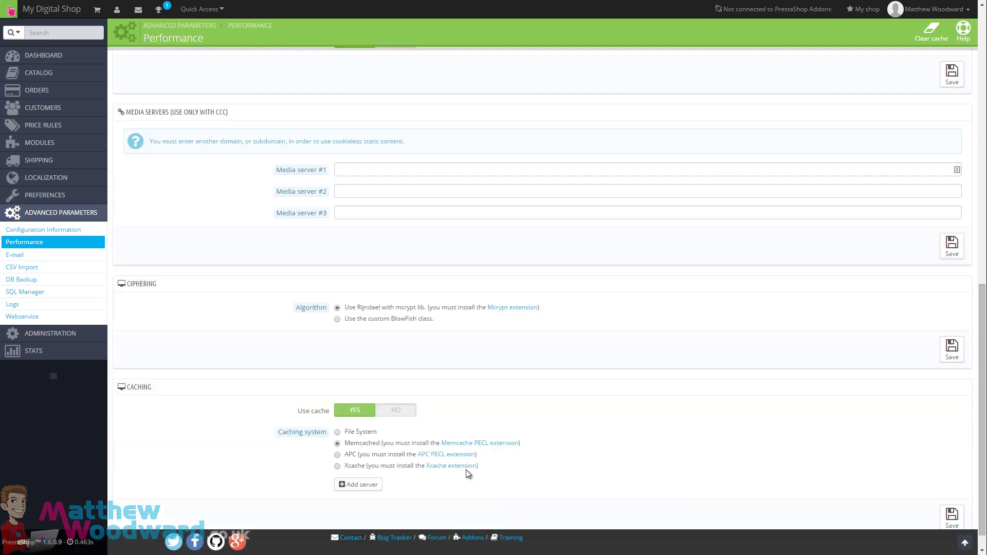
left_click(351, 410)
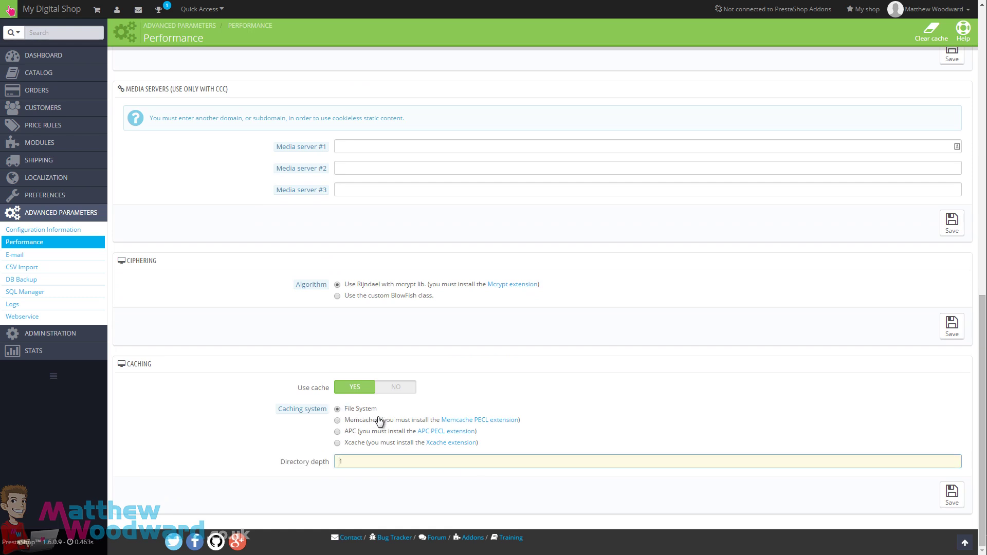
left_click(936, 502)
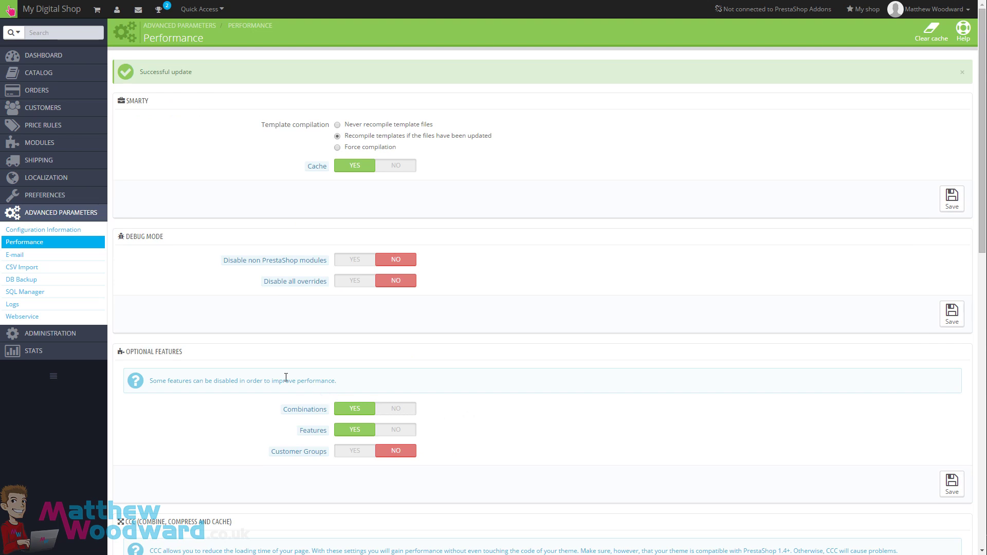
Switch all six CCC options and Use cache back to NO, then save the Performance settings
scroll(270, 445, "down", 7)
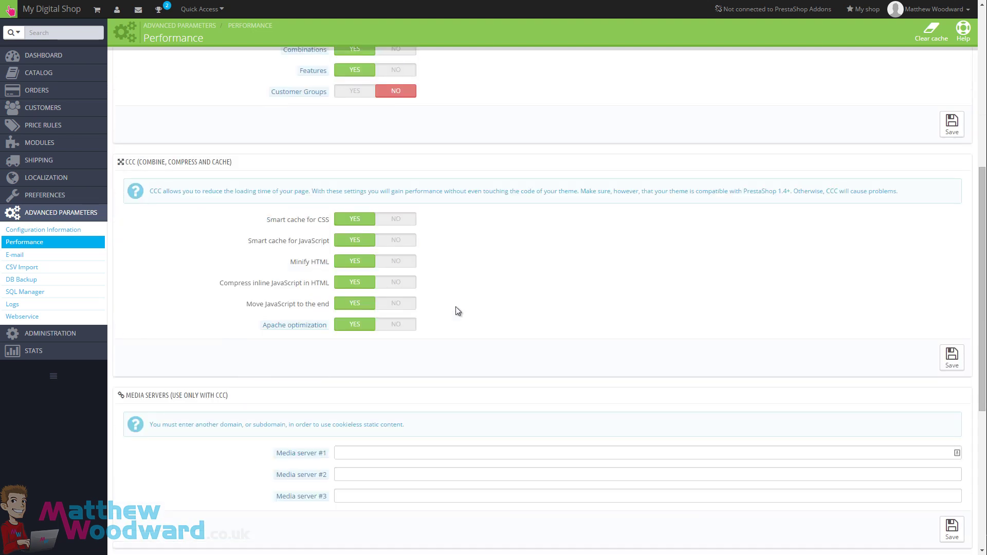
left_click(406, 220)
left_click(396, 242)
left_click(397, 262)
left_click(396, 283)
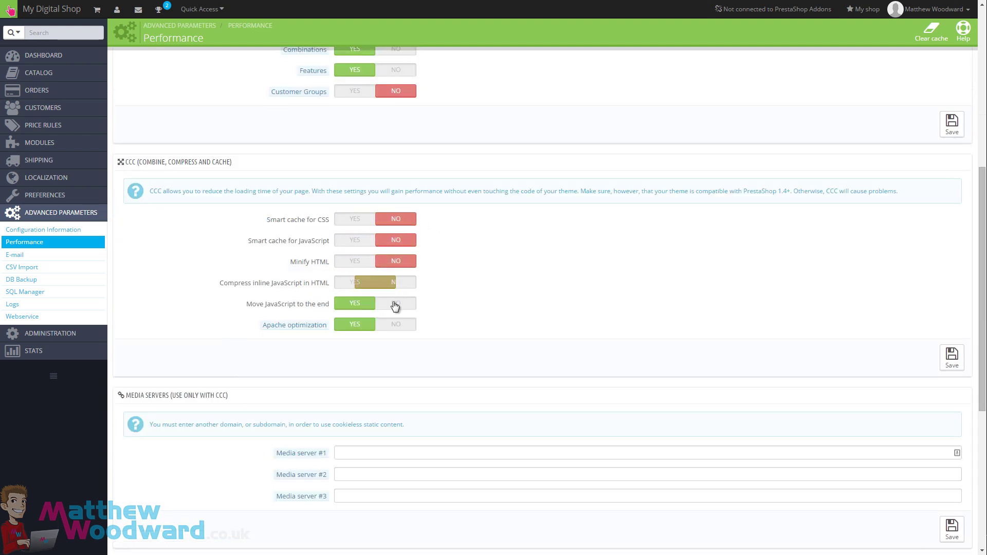
left_click(395, 305)
left_click(395, 329)
scroll(486, 296, "down", 6)
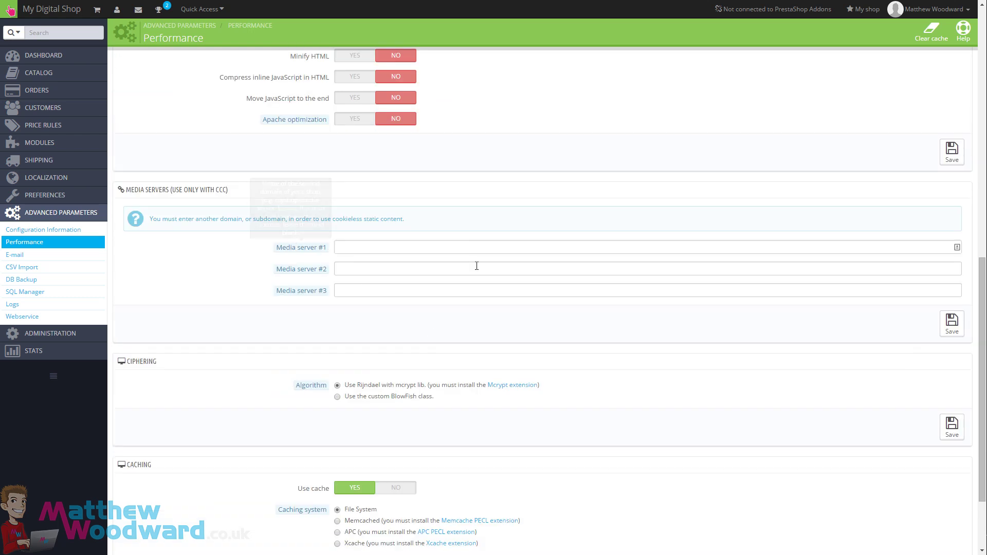
left_click(401, 386)
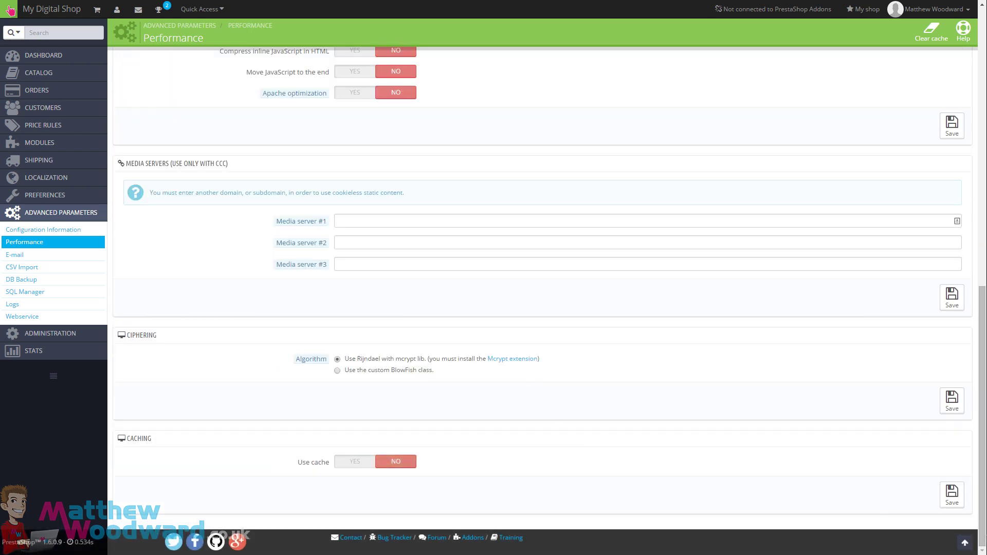
left_click(951, 496)
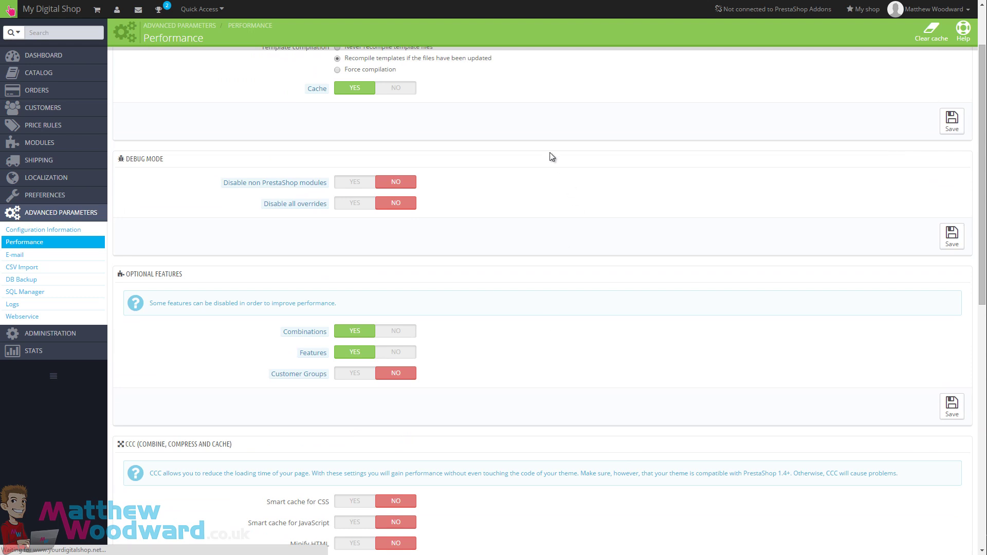
Go to the Themes preferences page and scroll through it
mouse_move(116, 209)
left_click(177, 248)
scroll(569, 383, "down", 5)
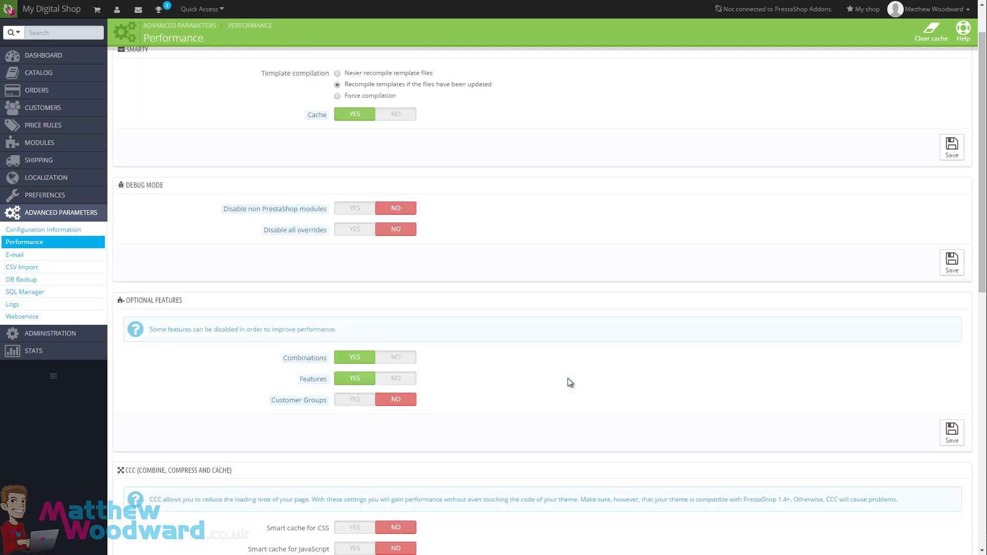